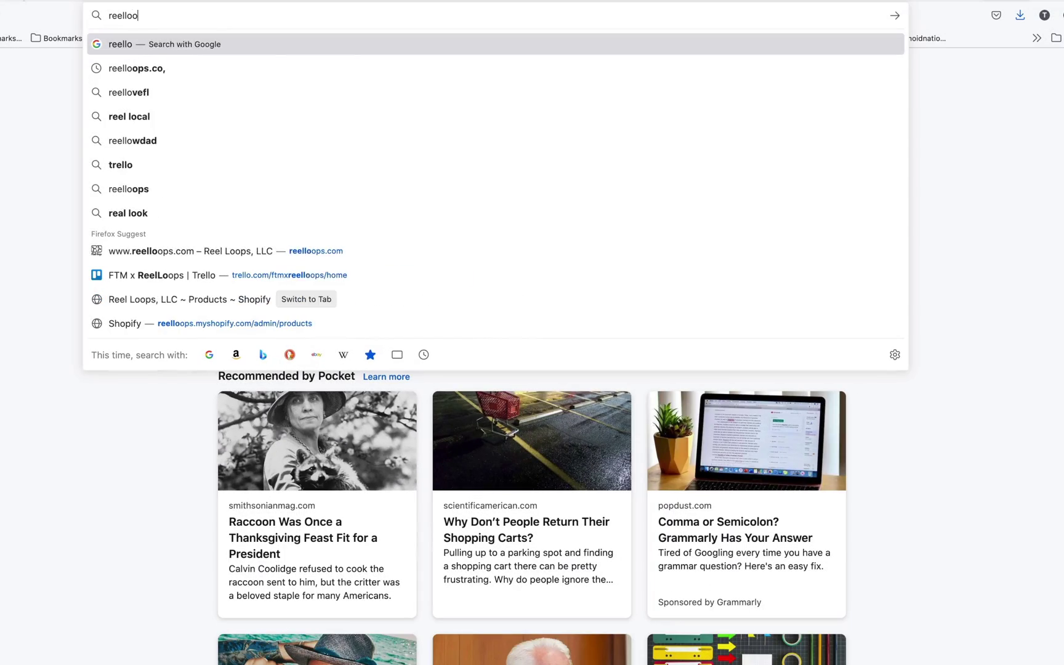
Open reelloops.com and read through the Sweet Fusion Vol.1 preset pack's product description, including the supported Cherry Audio synths
{"action": "type", "text": "ps"}
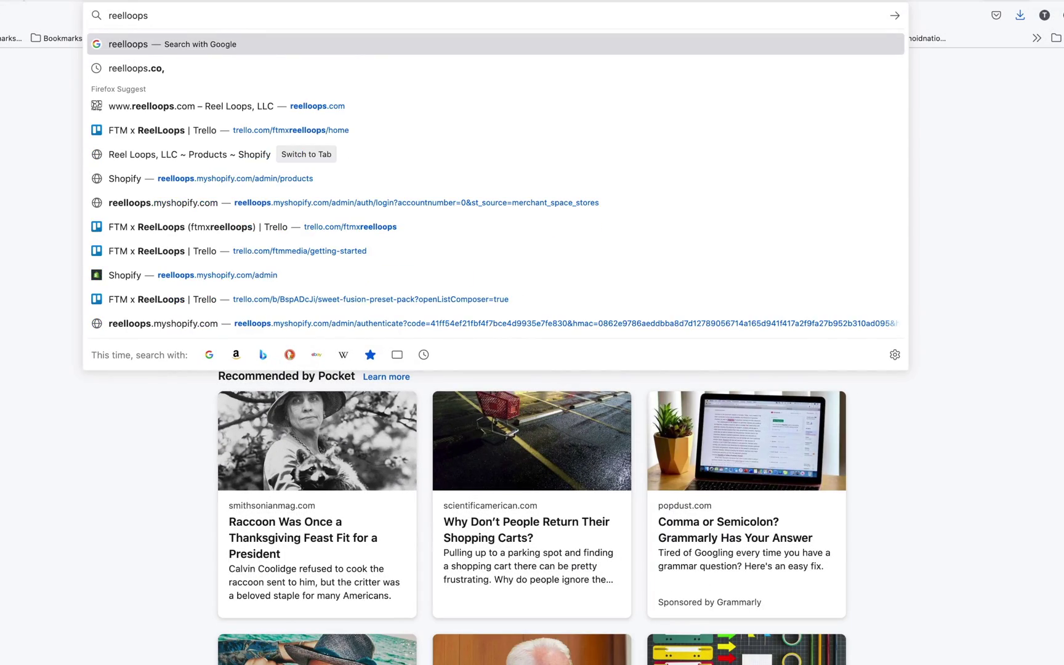
{"action": "type", "text": ".com"}
{"action": "key", "text": "Return"}
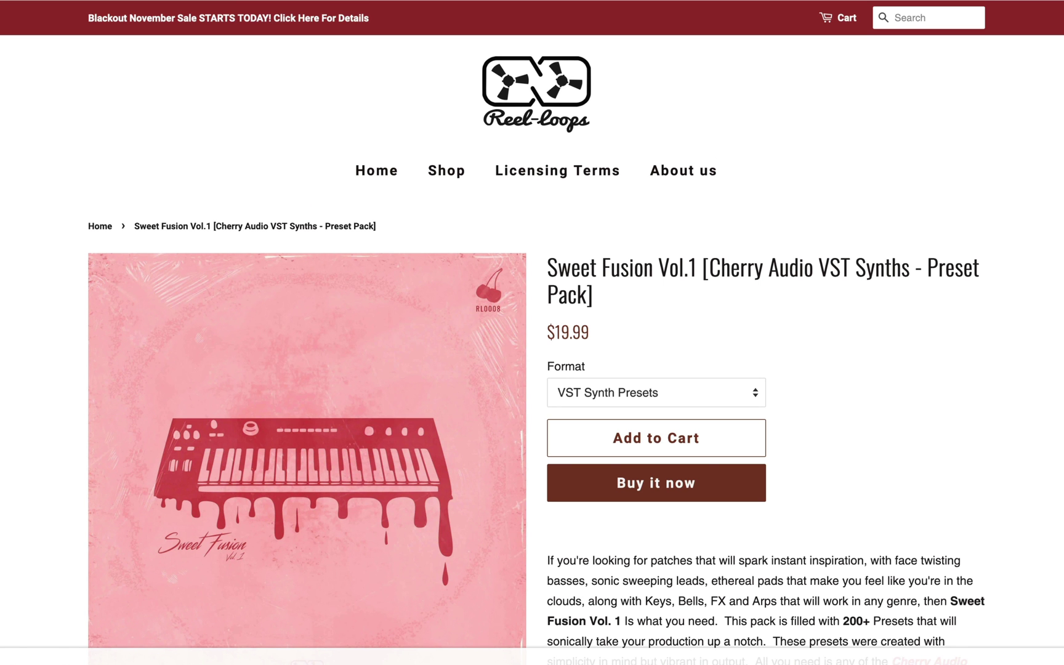
{"action": "scroll", "coordinate": [533, 333], "scroll_direction": "down", "scroll_amount": 4}
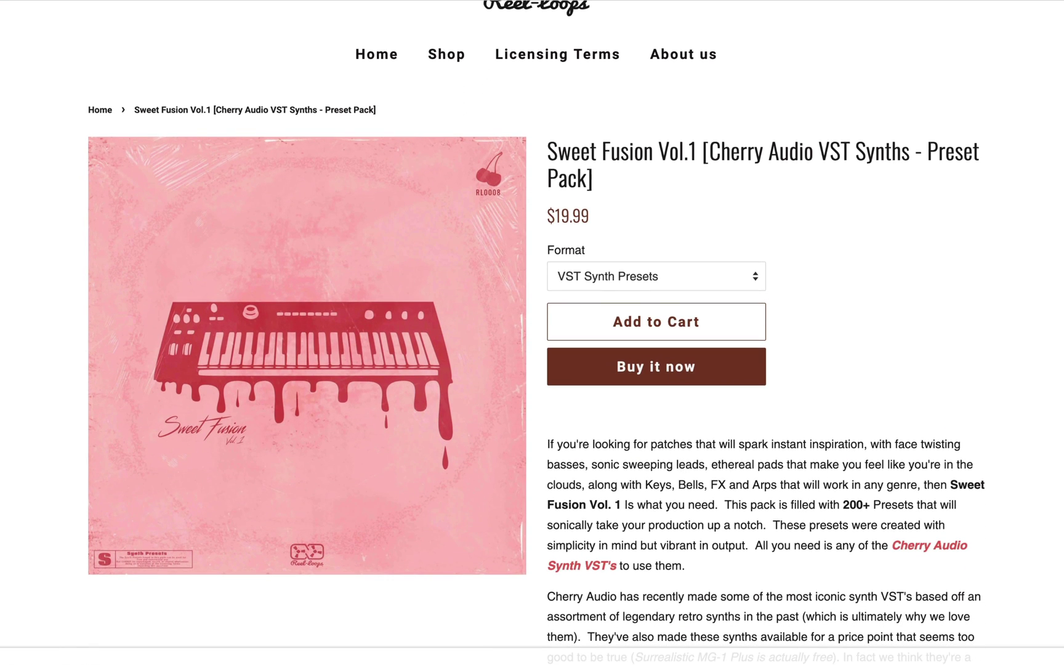
{"action": "scroll", "coordinate": [532, 332], "scroll_direction": "down", "scroll_amount": 2}
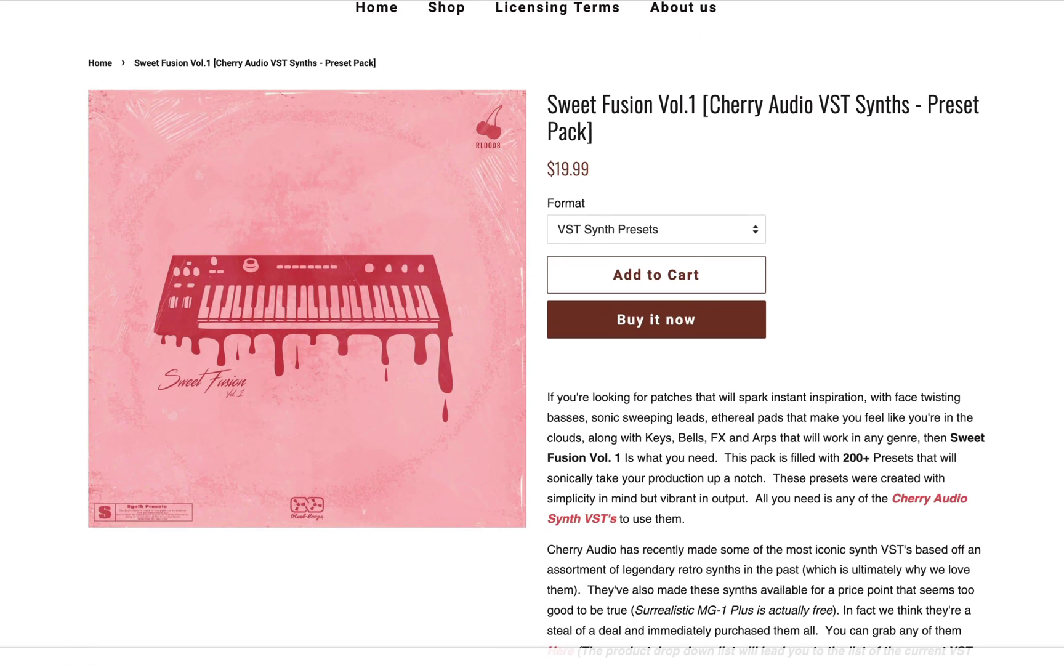
{"action": "scroll", "coordinate": [532, 333], "scroll_direction": "down", "scroll_amount": 1}
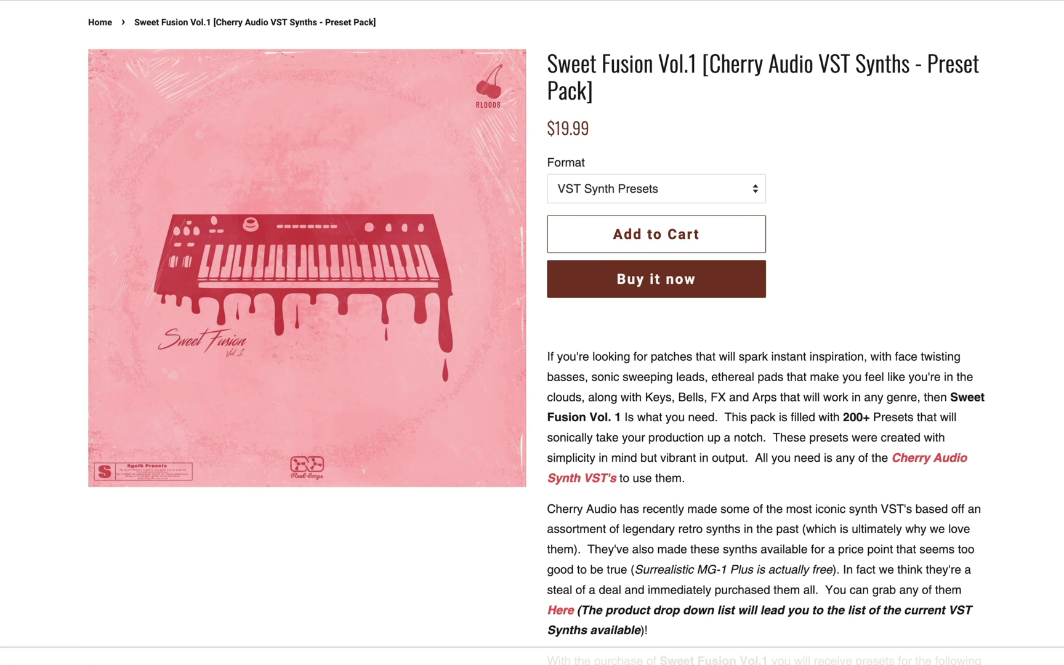
{"action": "scroll", "coordinate": [532, 333], "scroll_direction": "down", "scroll_amount": 7}
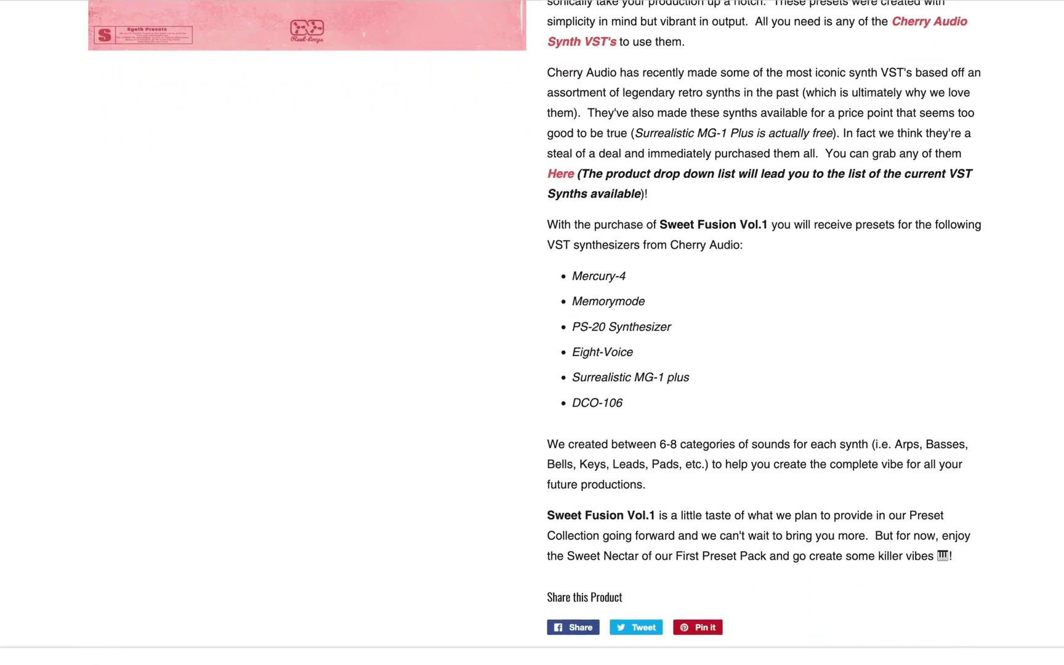
{"action": "scroll", "coordinate": [532, 333], "scroll_direction": "down", "scroll_amount": 1}
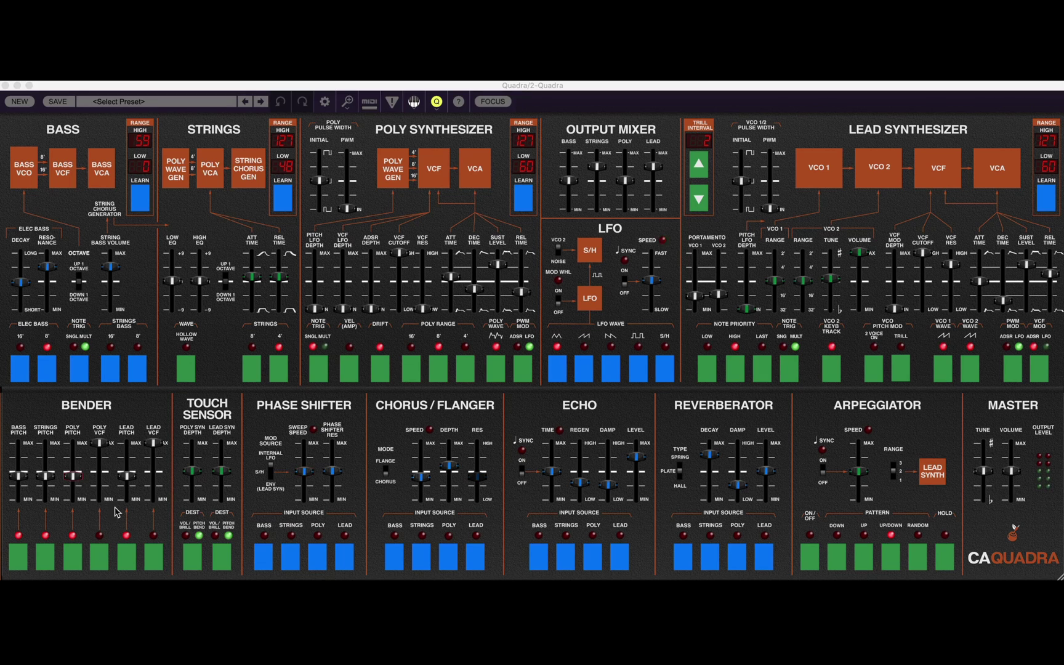
Raise the Touch Sensor's Poly Syn Depth and Lead Syn Depth to maximum
{"action": "left_click", "coordinate": [190, 449]}
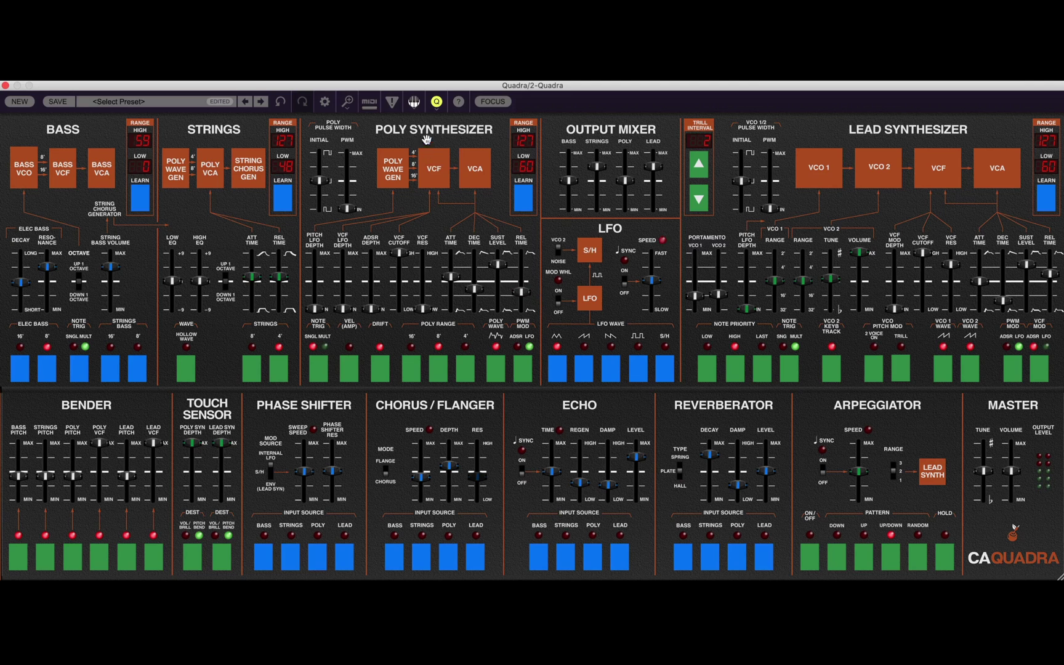
Review the available oversampling quality settings and the zoom levels for the Quadra interface
{"action": "left_click", "coordinate": [437, 101]}
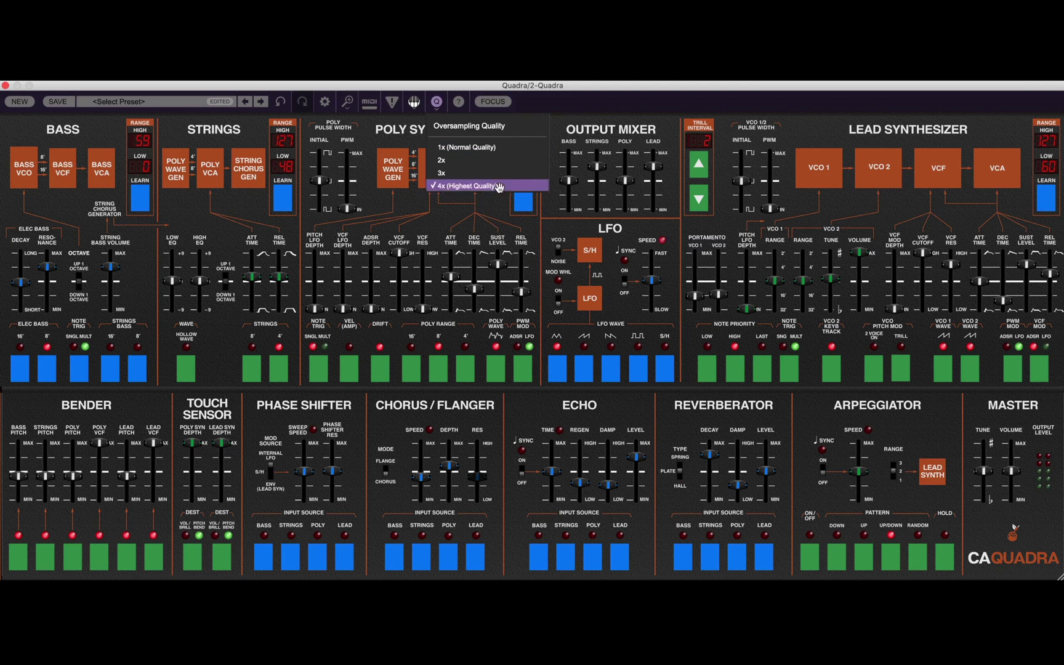
{"action": "left_click", "coordinate": [584, 109]}
{"action": "left_click", "coordinate": [436, 102]}
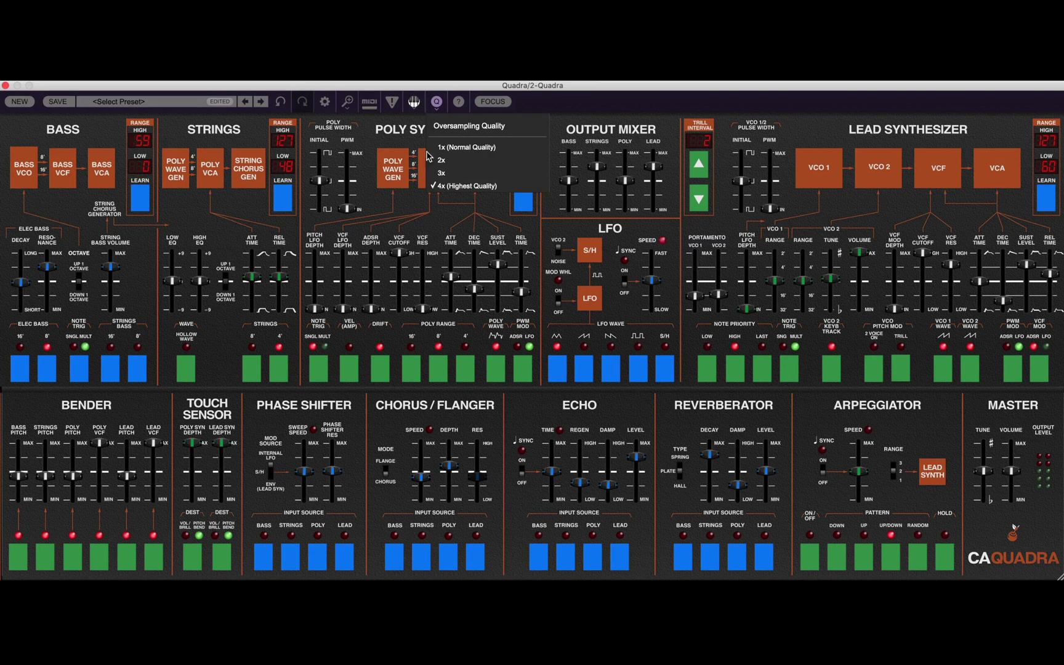
{"action": "left_click", "coordinate": [454, 148]}
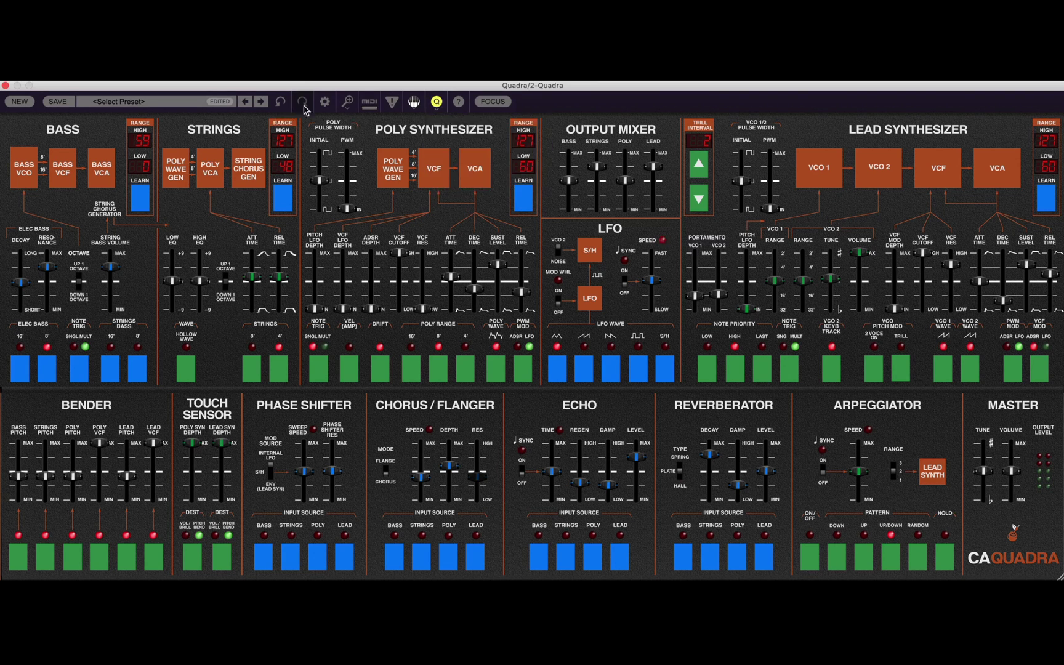
{"action": "left_click", "coordinate": [348, 102]}
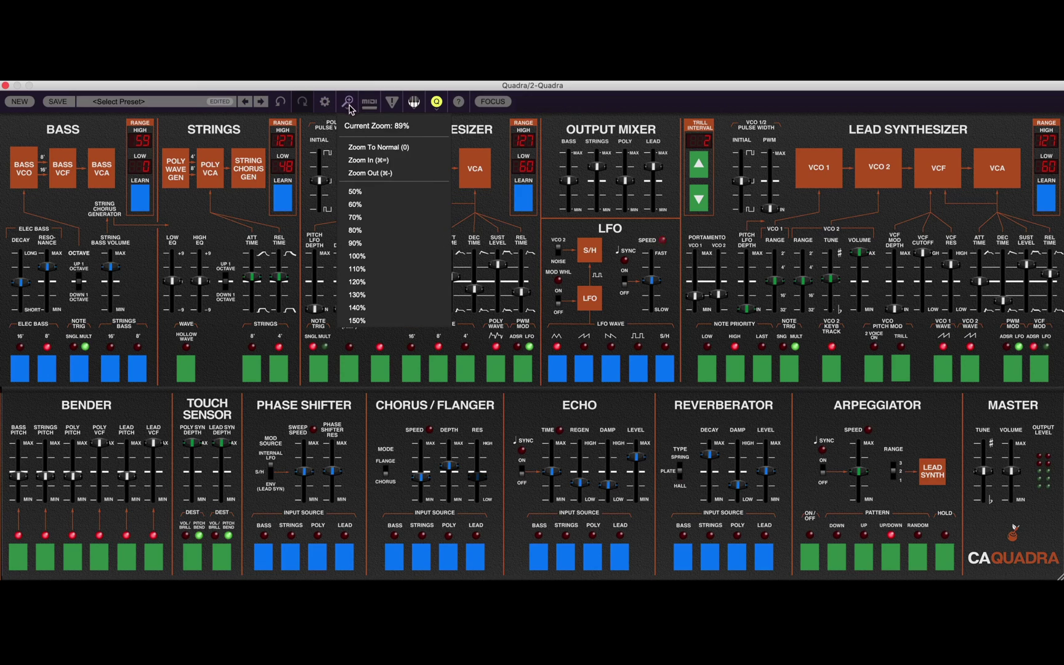
{"action": "left_click", "coordinate": [370, 147]}
Magnify the synth panel with Focus, examine the Bass, Strings, Poly Synthesizer and LFO sections, and return to the full view
{"action": "left_click", "coordinate": [493, 102]}
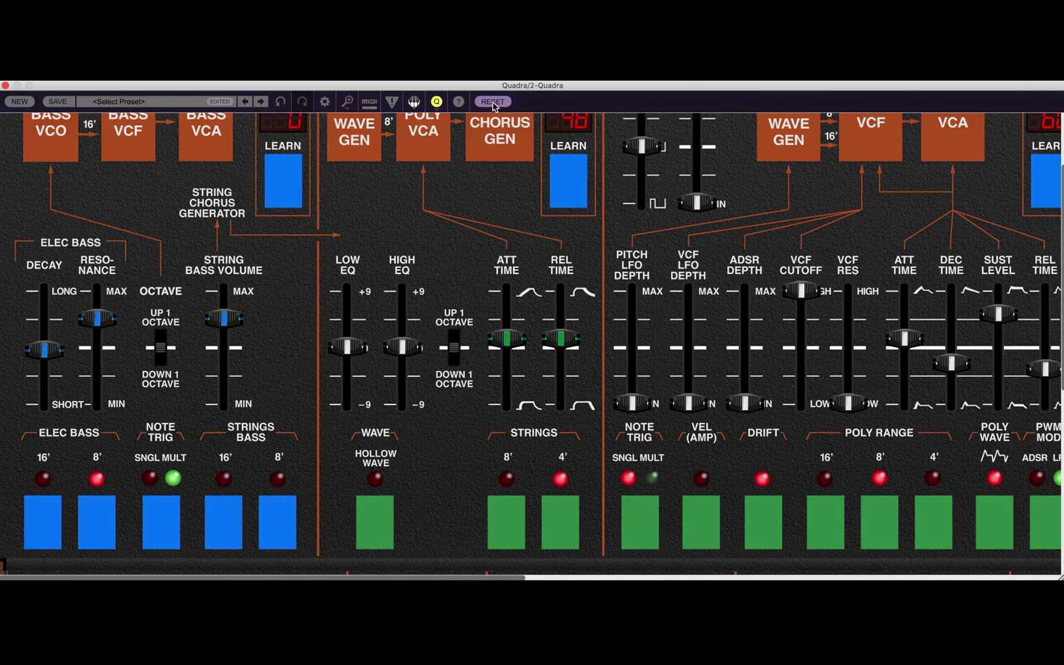
{"action": "scroll", "coordinate": [475, 175], "scroll_direction": "right", "scroll_amount": 10}
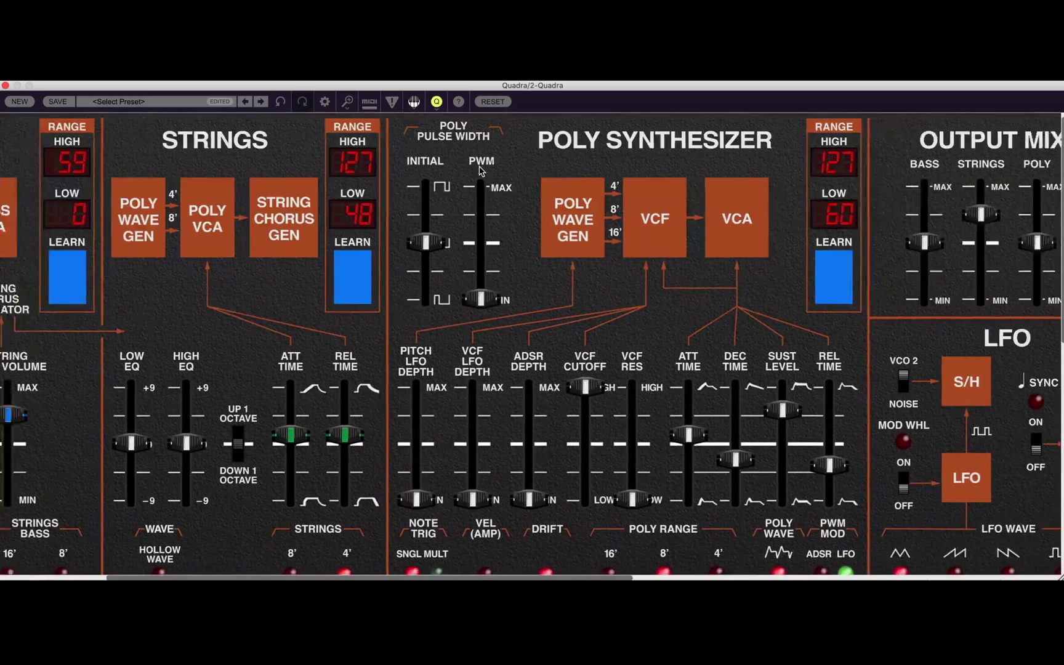
{"action": "scroll", "coordinate": [483, 222], "scroll_direction": "left", "scroll_amount": 15}
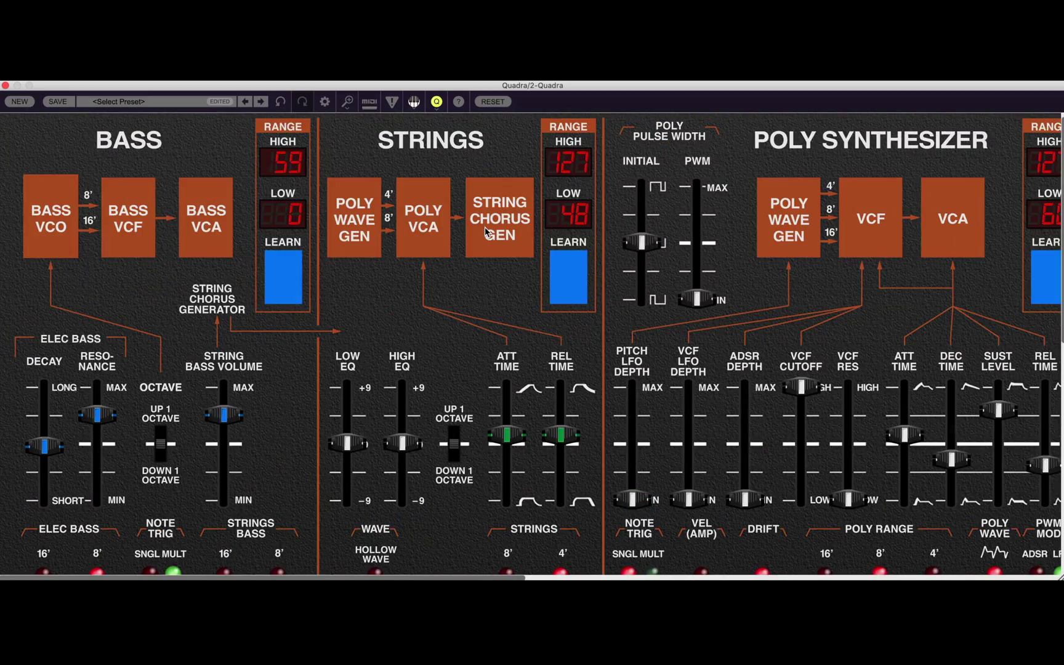
{"action": "scroll", "coordinate": [485, 227], "scroll_direction": "down", "scroll_amount": 4}
{"action": "scroll", "coordinate": [481, 291], "scroll_direction": "up", "scroll_amount": 4}
{"action": "scroll", "coordinate": [481, 291], "scroll_direction": "right", "scroll_amount": 2}
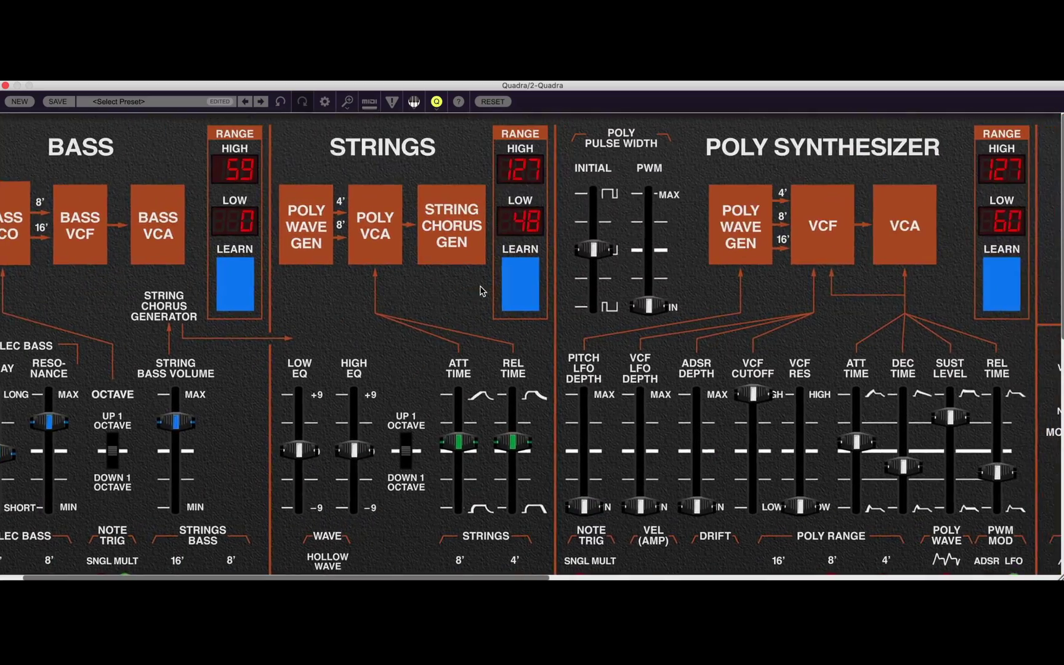
{"action": "scroll", "coordinate": [481, 291], "scroll_direction": "right", "scroll_amount": 5}
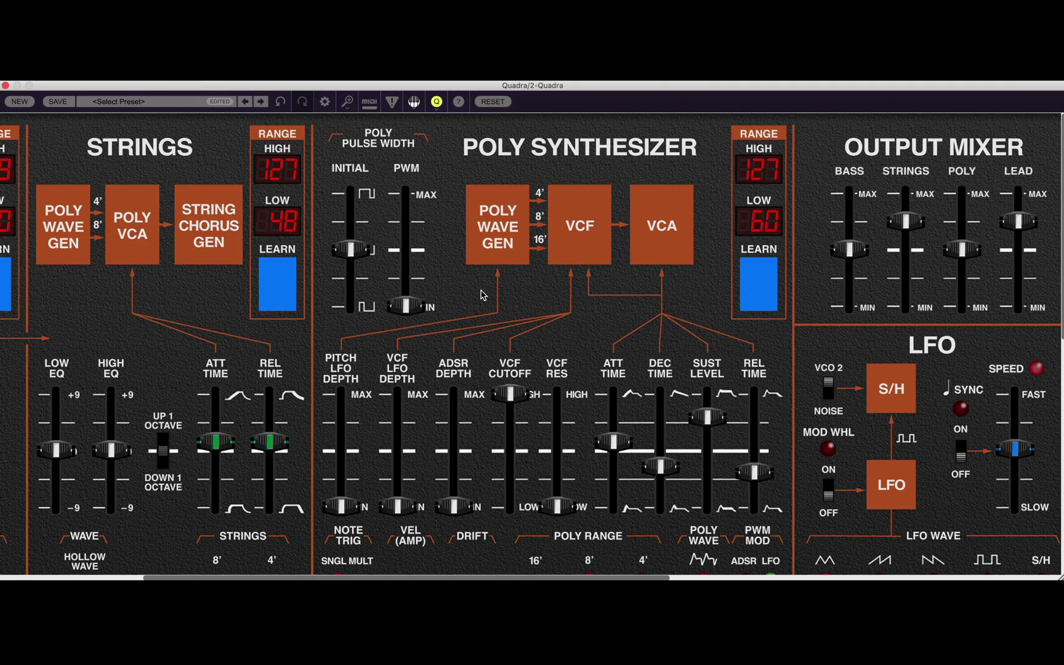
{"action": "scroll", "coordinate": [493, 243], "scroll_direction": "down", "scroll_amount": 3}
{"action": "scroll", "coordinate": [485, 244], "scroll_direction": "down", "scroll_amount": 7}
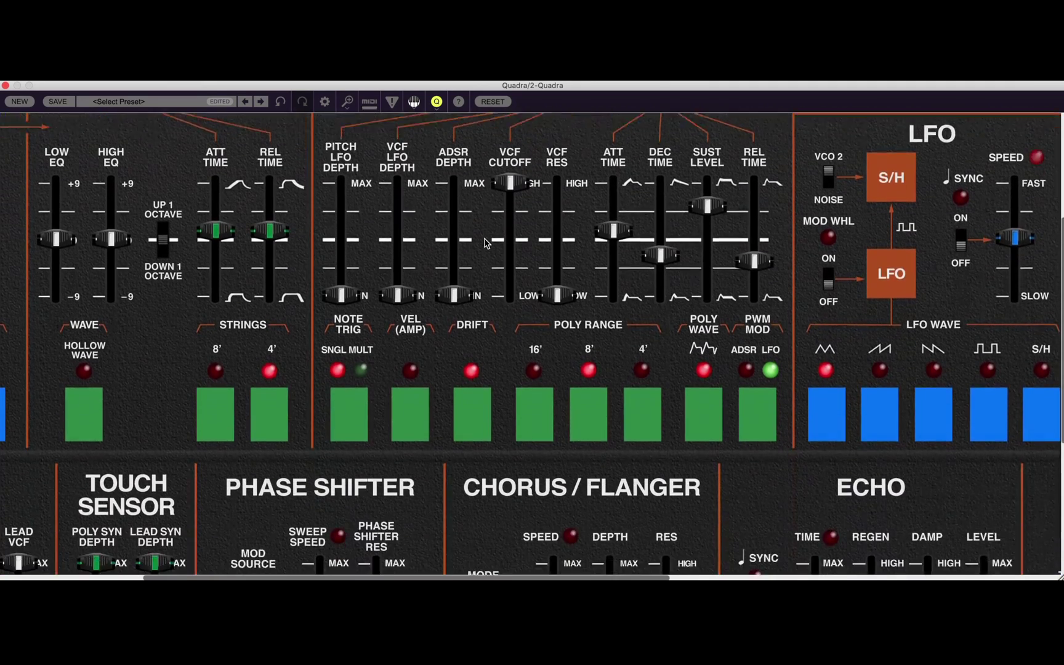
{"action": "scroll", "coordinate": [485, 249], "scroll_direction": "up", "scroll_amount": 10}
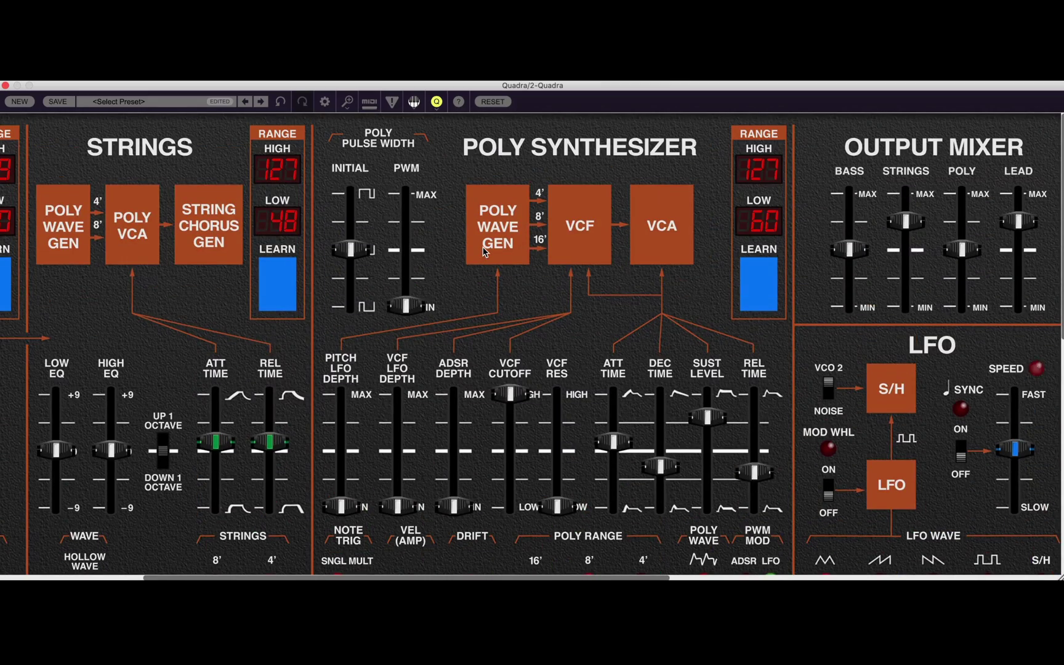
{"action": "scroll", "coordinate": [473, 247], "scroll_direction": "down", "scroll_amount": 1}
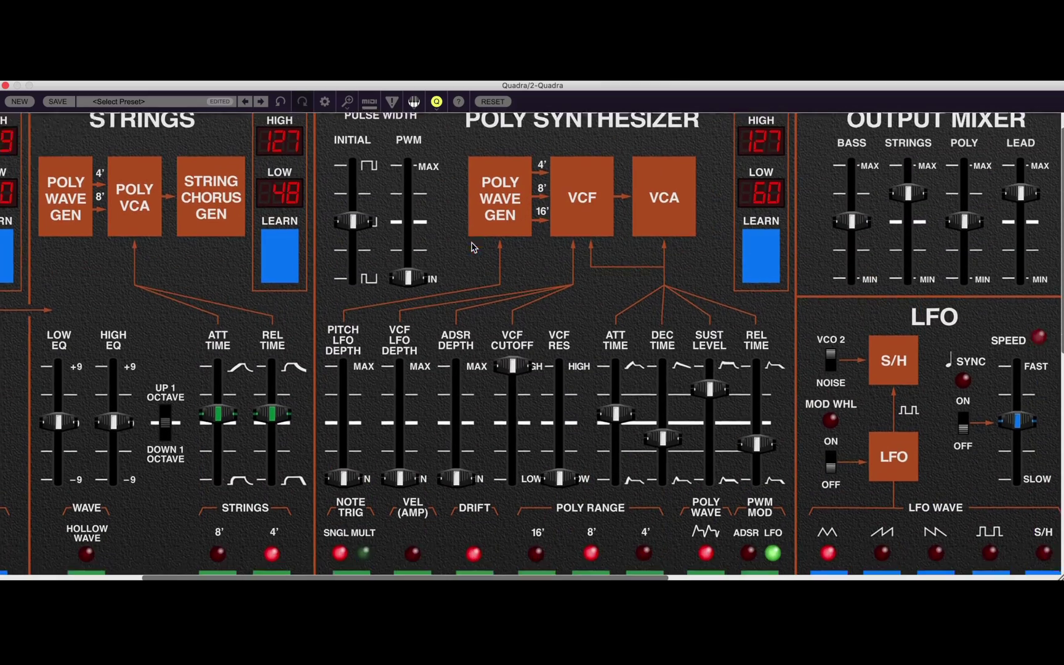
{"action": "scroll", "coordinate": [473, 247], "scroll_direction": "down", "scroll_amount": 2}
{"action": "scroll", "coordinate": [472, 246], "scroll_direction": "left", "scroll_amount": 1}
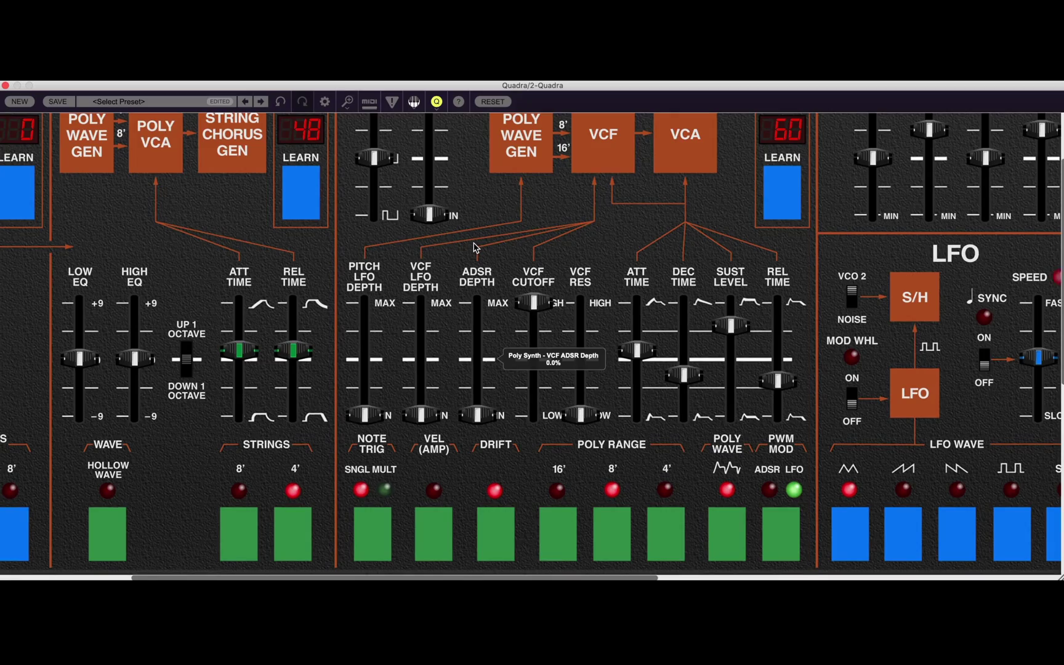
{"action": "scroll", "coordinate": [474, 247], "scroll_direction": "up", "scroll_amount": 3}
{"action": "scroll", "coordinate": [474, 247], "scroll_direction": "right", "scroll_amount": 1}
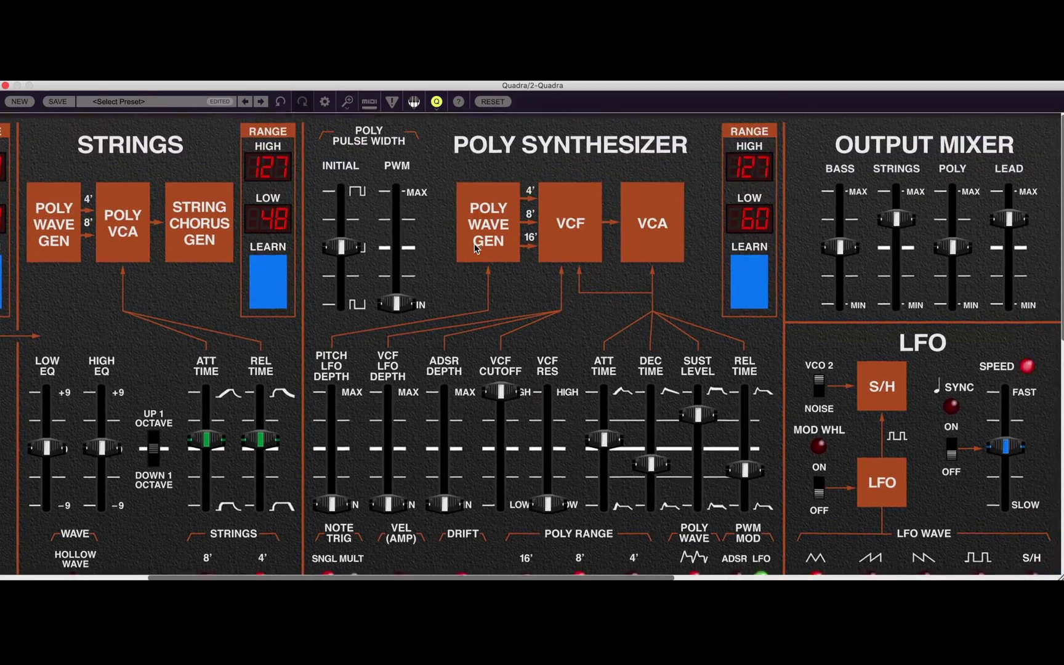
{"action": "scroll", "coordinate": [475, 249], "scroll_direction": "down", "scroll_amount": 2}
{"action": "scroll", "coordinate": [476, 248], "scroll_direction": "up", "scroll_amount": 2}
{"action": "scroll", "coordinate": [475, 249], "scroll_direction": "left", "scroll_amount": 2}
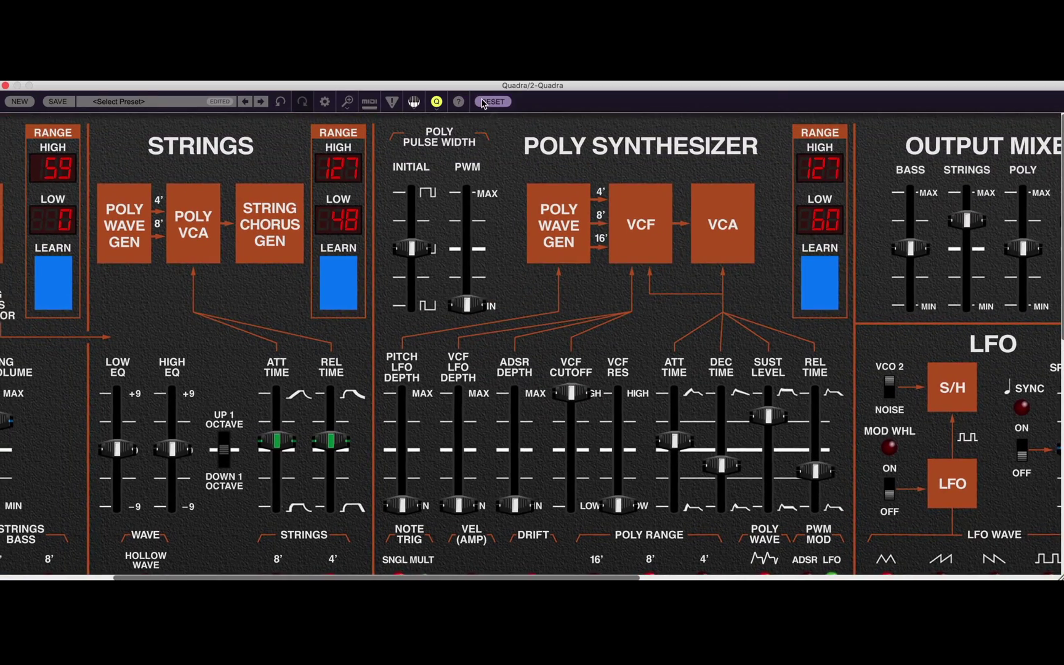
{"action": "left_click", "coordinate": [485, 102]}
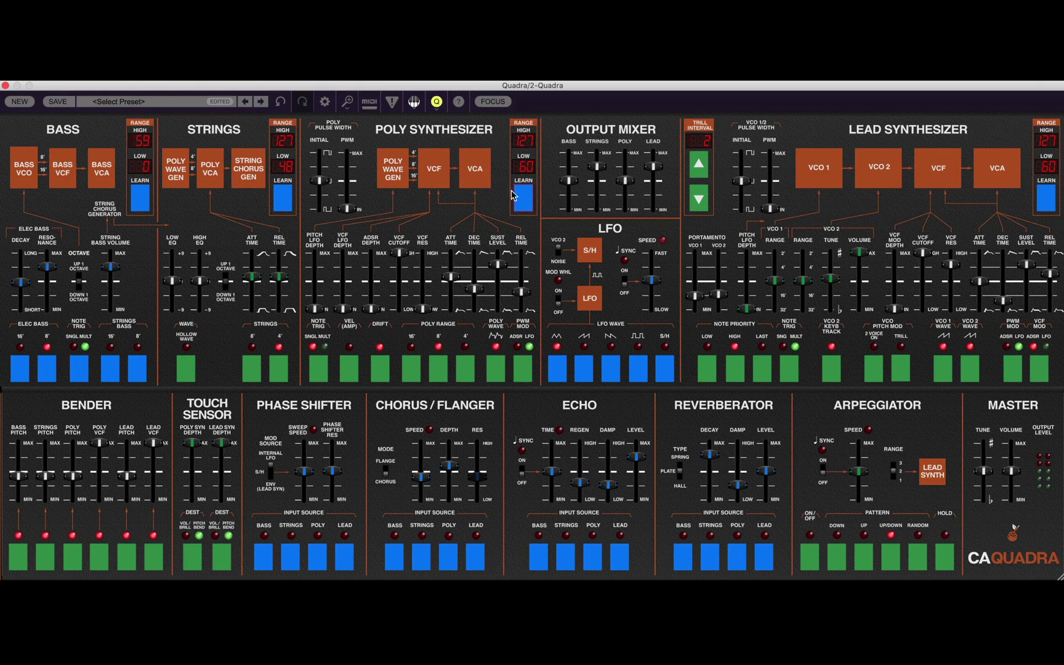
Start a new patch, discarding the current edits
{"action": "left_click", "coordinate": [20, 101]}
{"action": "left_click", "coordinate": [587, 360]}
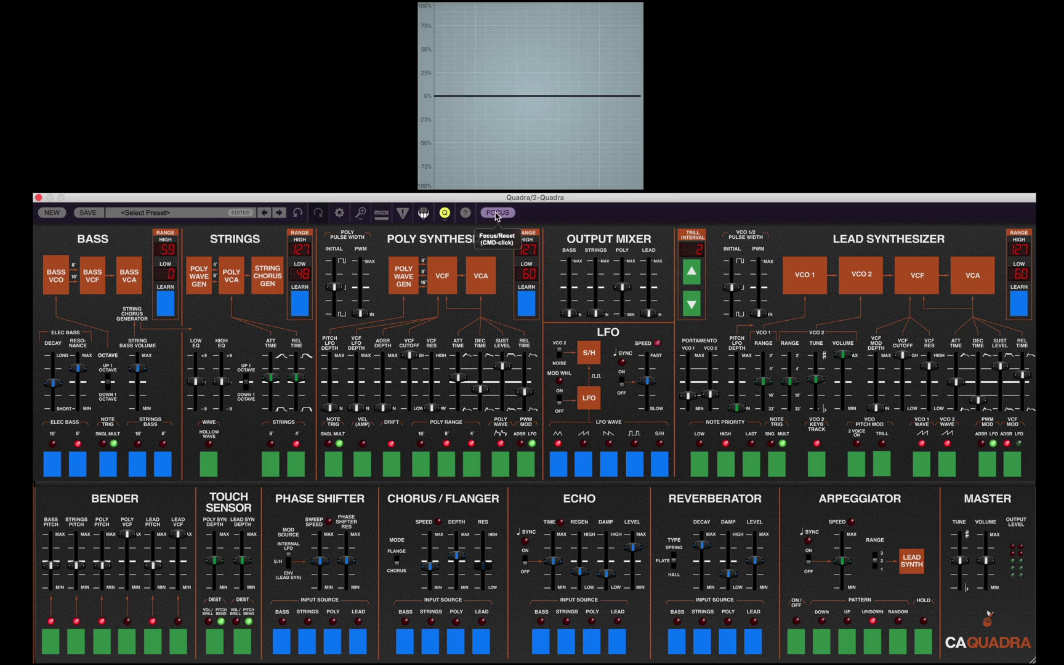
Magnify the Poly Synthesizer section with Focus and switch its Poly Wave to the sawtooth waveform
{"action": "left_click", "coordinate": [498, 212]}
{"action": "scroll", "coordinate": [572, 458], "scroll_direction": "down", "scroll_amount": 5}
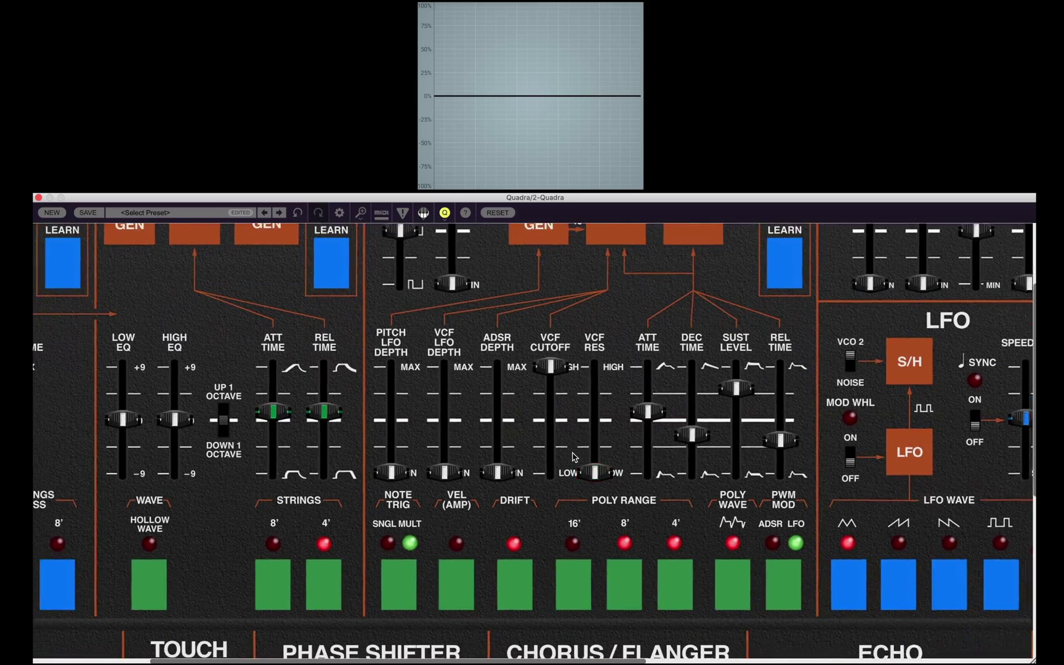
{"action": "scroll", "coordinate": [572, 458], "scroll_direction": "up", "scroll_amount": 1}
{"action": "scroll", "coordinate": [629, 511], "scroll_direction": "up", "scroll_amount": 2}
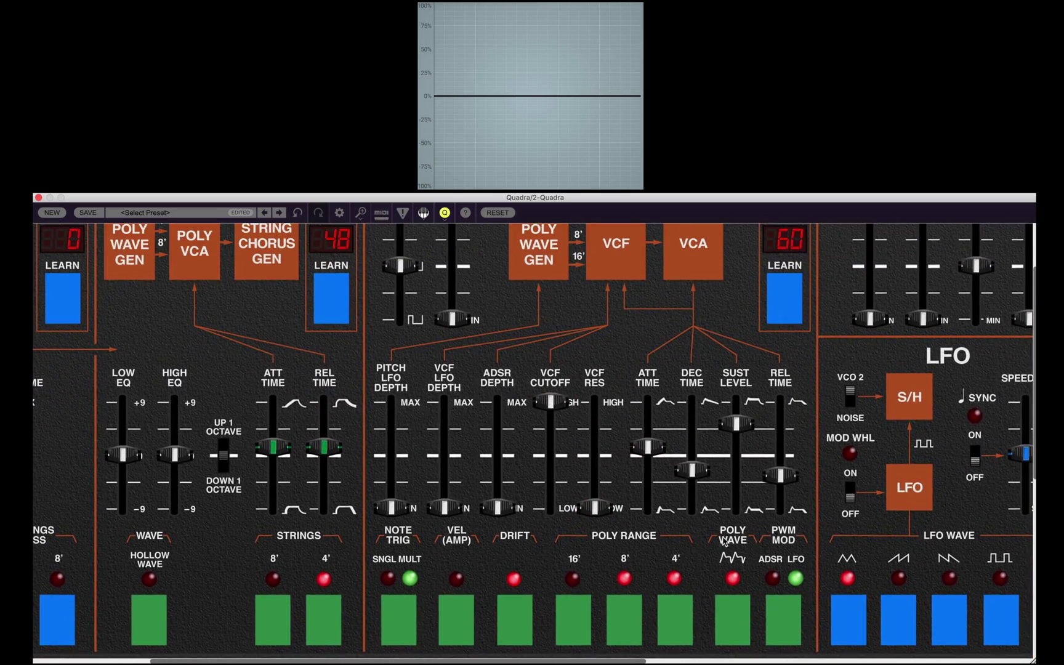
{"action": "scroll", "coordinate": [731, 608], "scroll_direction": "up", "scroll_amount": 1}
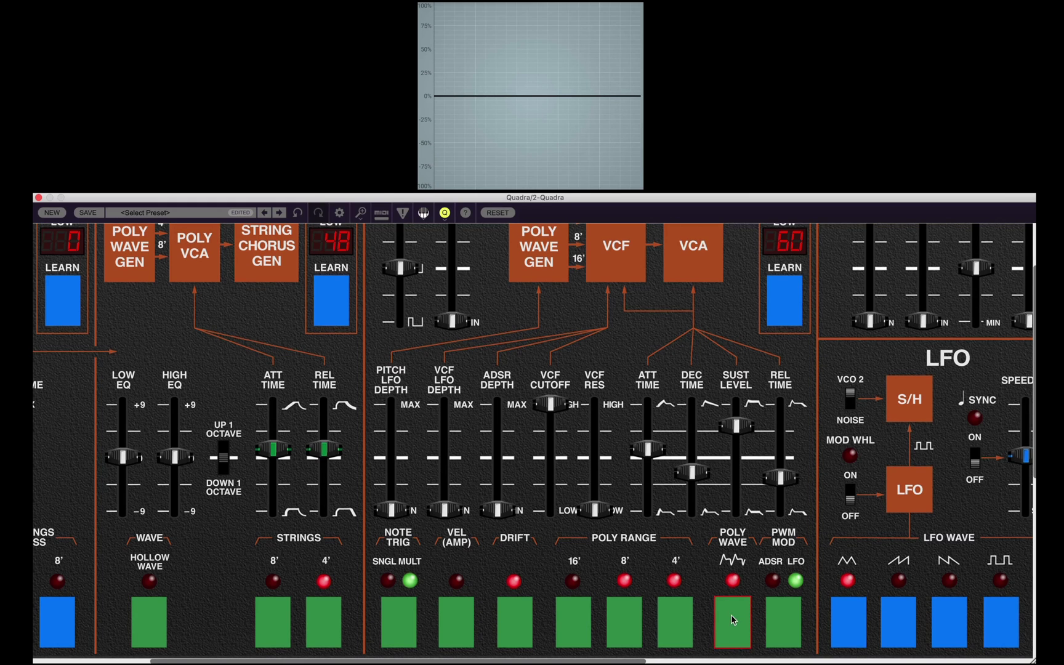
{"action": "scroll", "coordinate": [735, 620], "scroll_direction": "left", "scroll_amount": 3}
{"action": "left_click", "coordinate": [757, 623]}
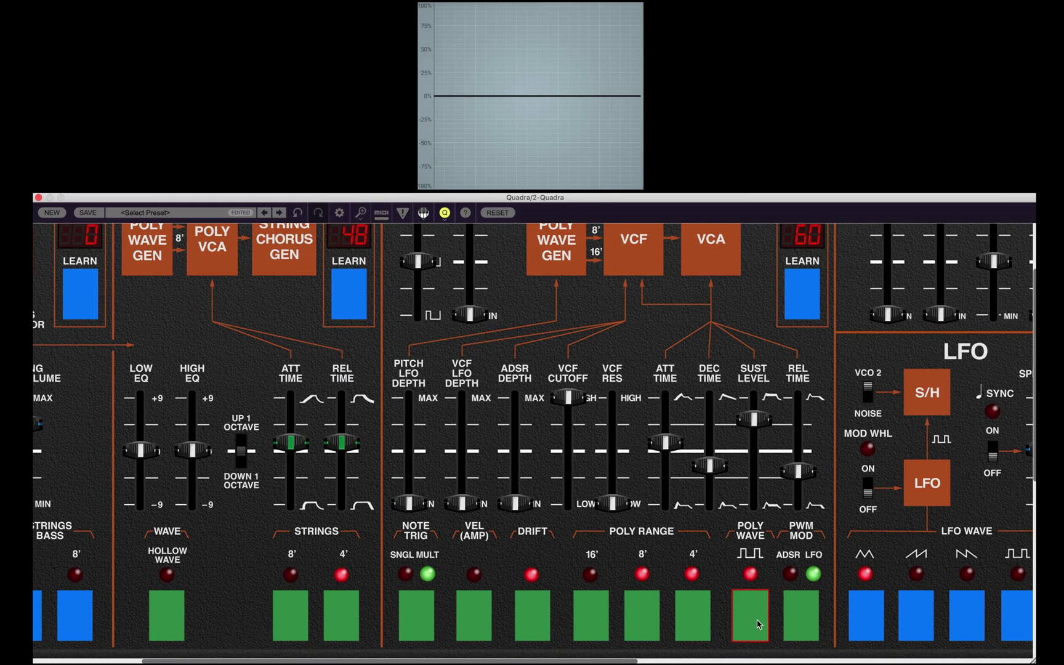
{"action": "left_click", "coordinate": [758, 623]}
{"action": "left_click", "coordinate": [743, 626]}
{"action": "left_click", "coordinate": [752, 625]}
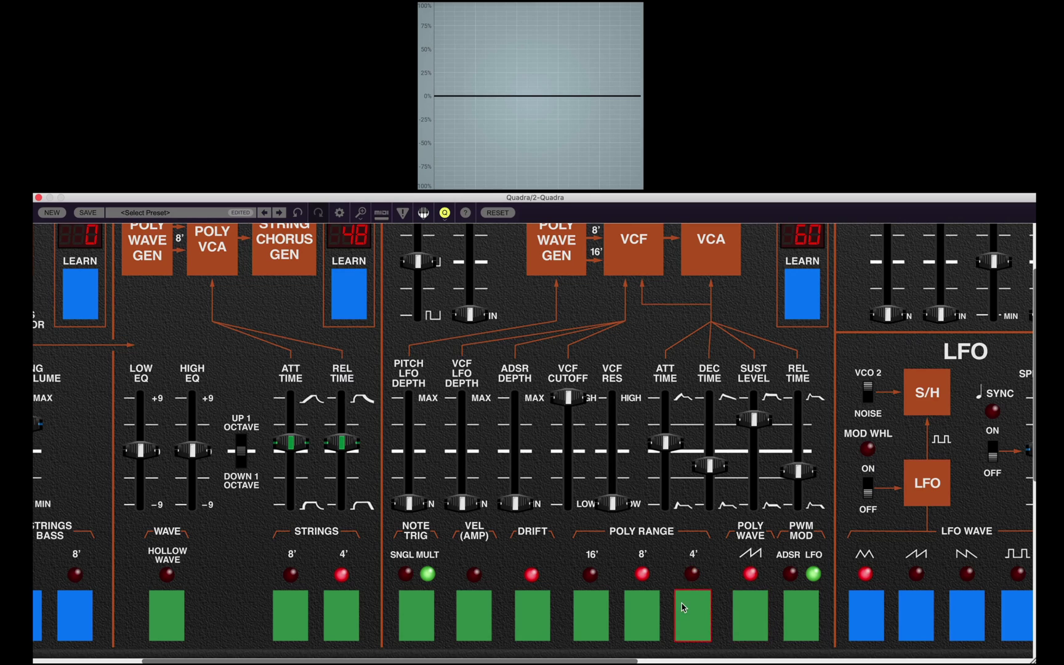
Set the Poly Range to 16' and 8' together, with 4' switched off
{"action": "left_click", "coordinate": [591, 626]}
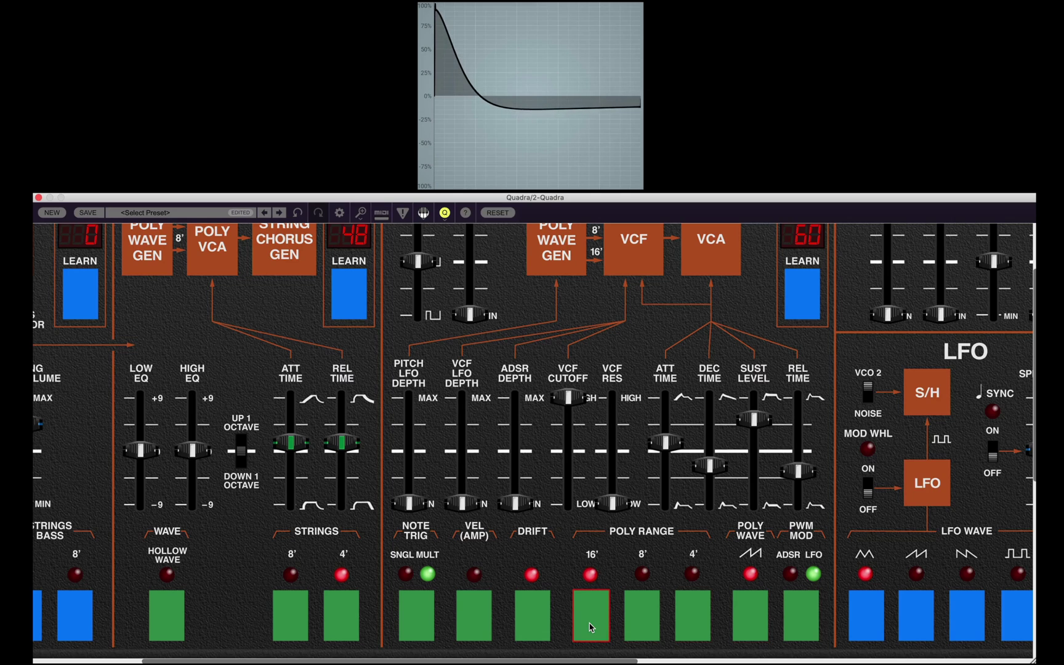
{"action": "left_click", "coordinate": [649, 605]}
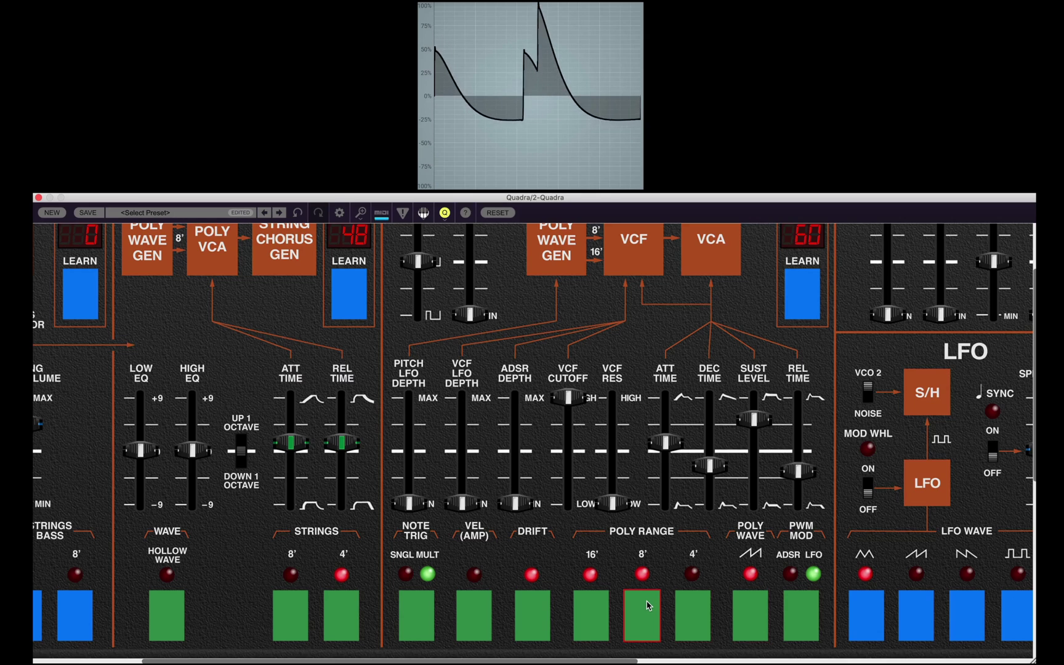
Toggle the Poly Synthesizer's Drift off and on to compare the sound, ending with Drift off
{"action": "left_click", "coordinate": [545, 613]}
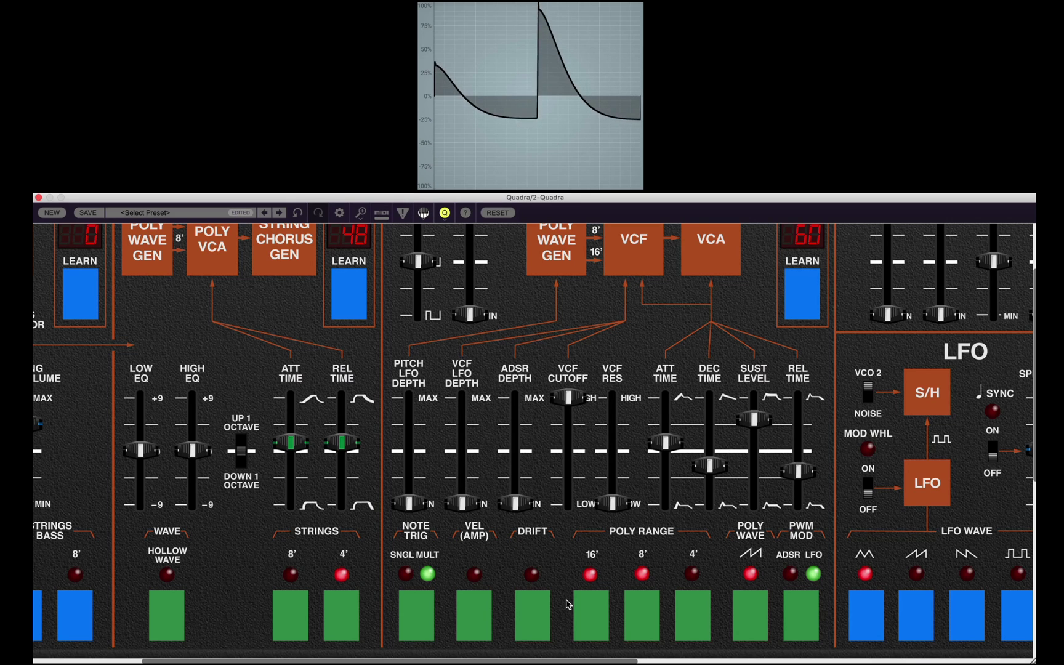
{"action": "left_click", "coordinate": [548, 617]}
{"action": "scroll", "coordinate": [550, 617], "scroll_direction": "left", "scroll_amount": 2}
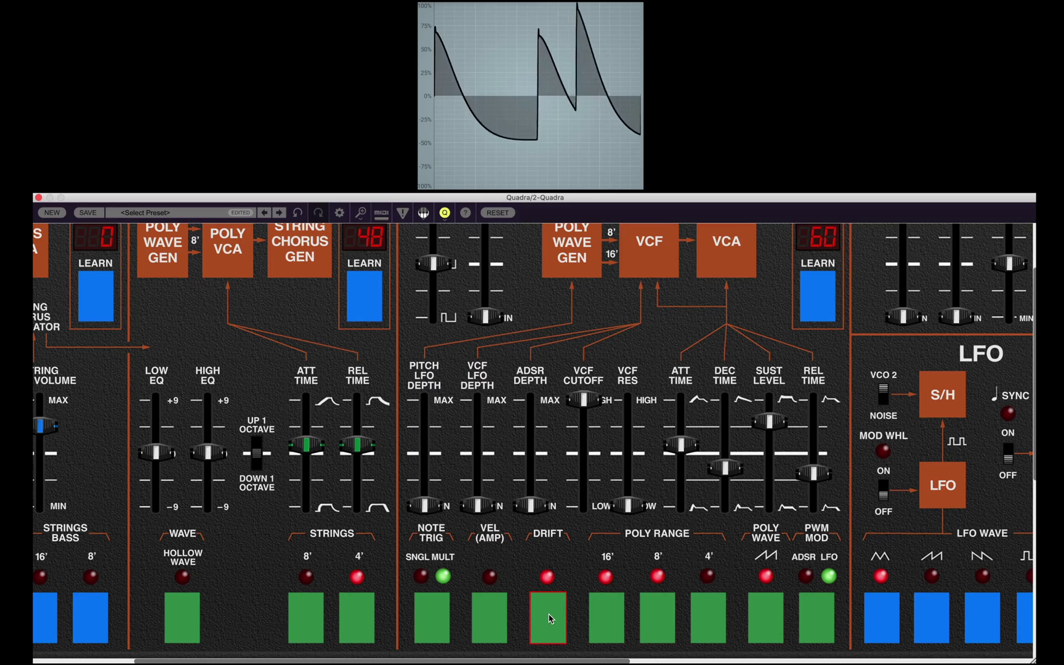
{"action": "left_click", "coordinate": [550, 618]}
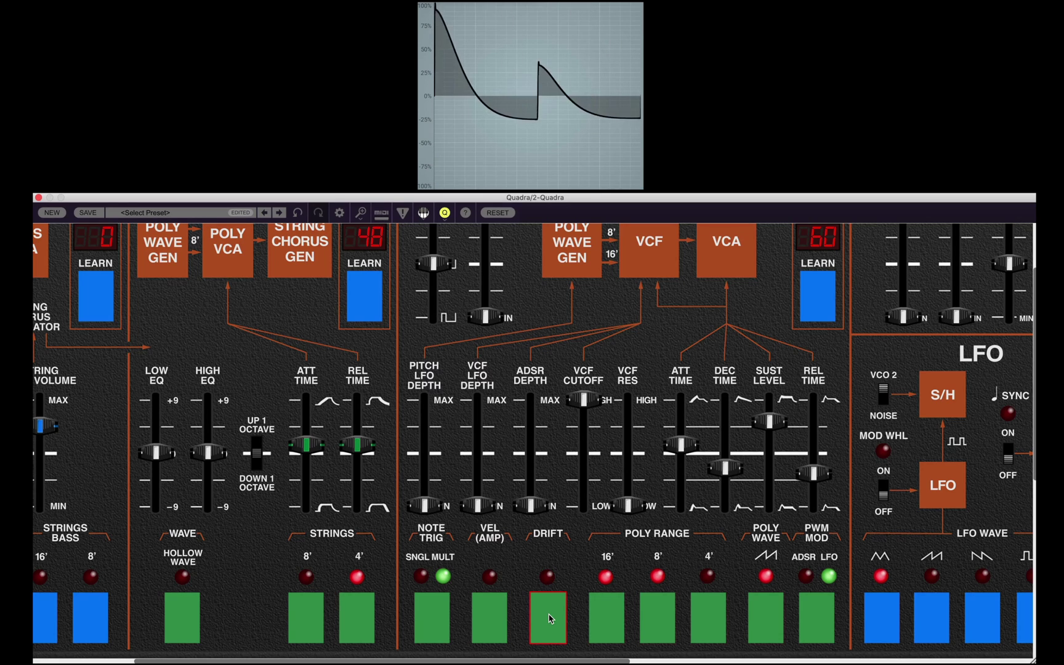
Switch the Poly Synthesizer's Drift on and set the Poly Range to 16' and 4' together, with 8' switched off
{"action": "left_click", "coordinate": [550, 618]}
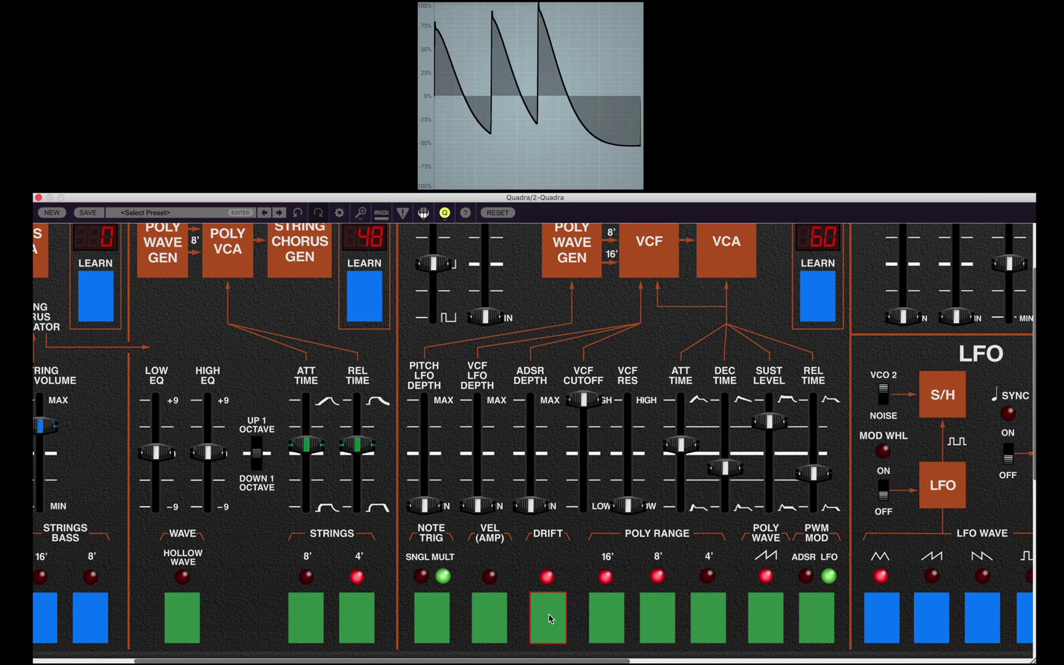
{"action": "left_click", "coordinate": [698, 641]}
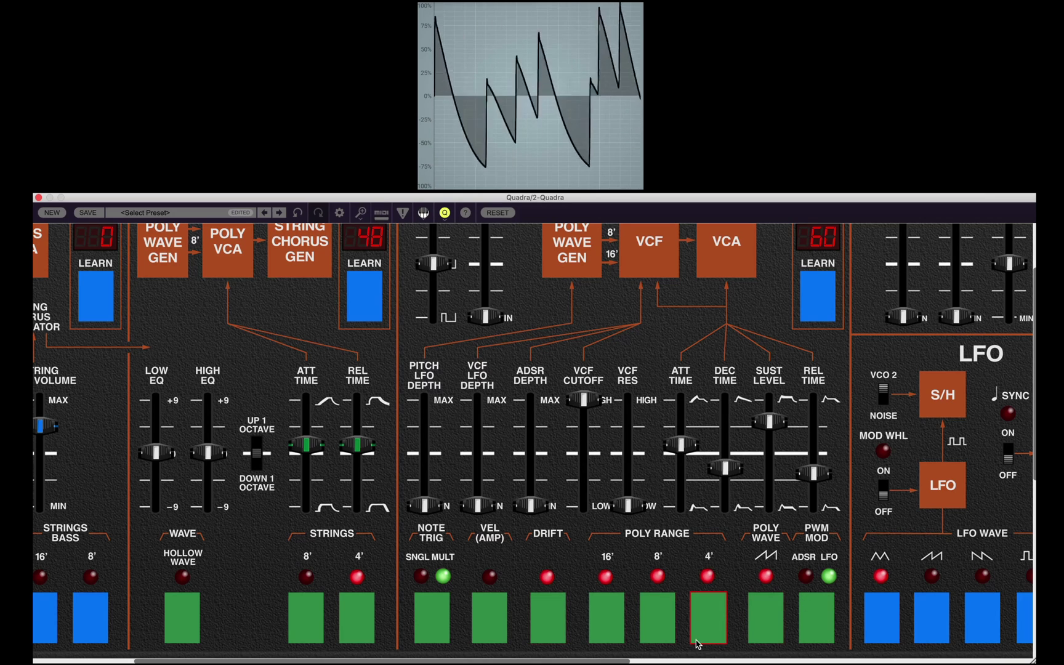
{"action": "left_click", "coordinate": [538, 613]}
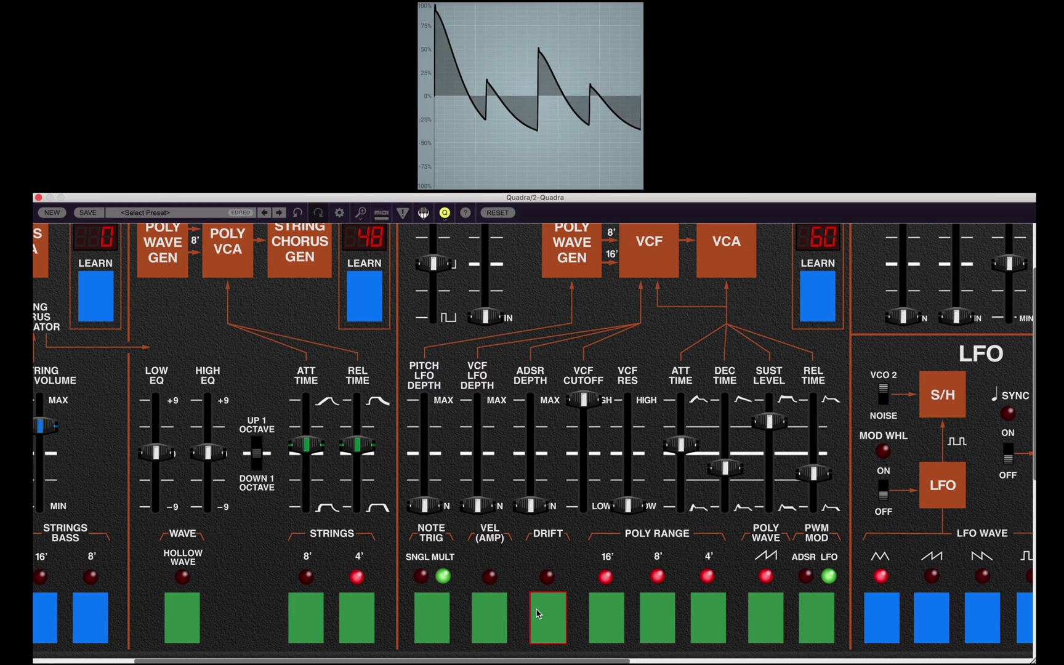
{"action": "left_click", "coordinate": [537, 613]}
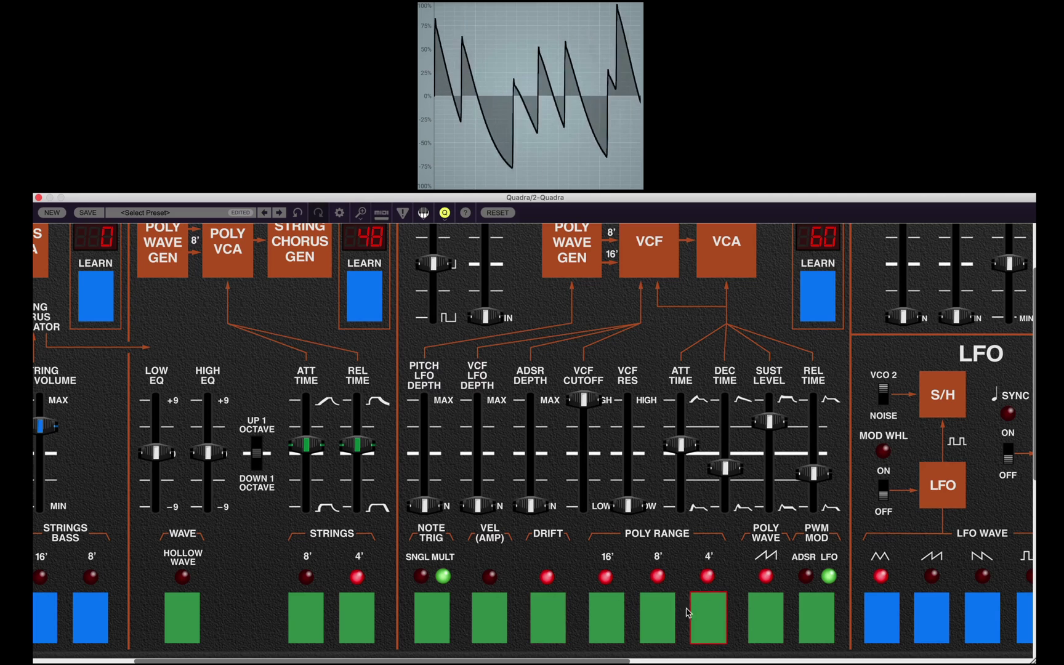
{"action": "left_click", "coordinate": [655, 619]}
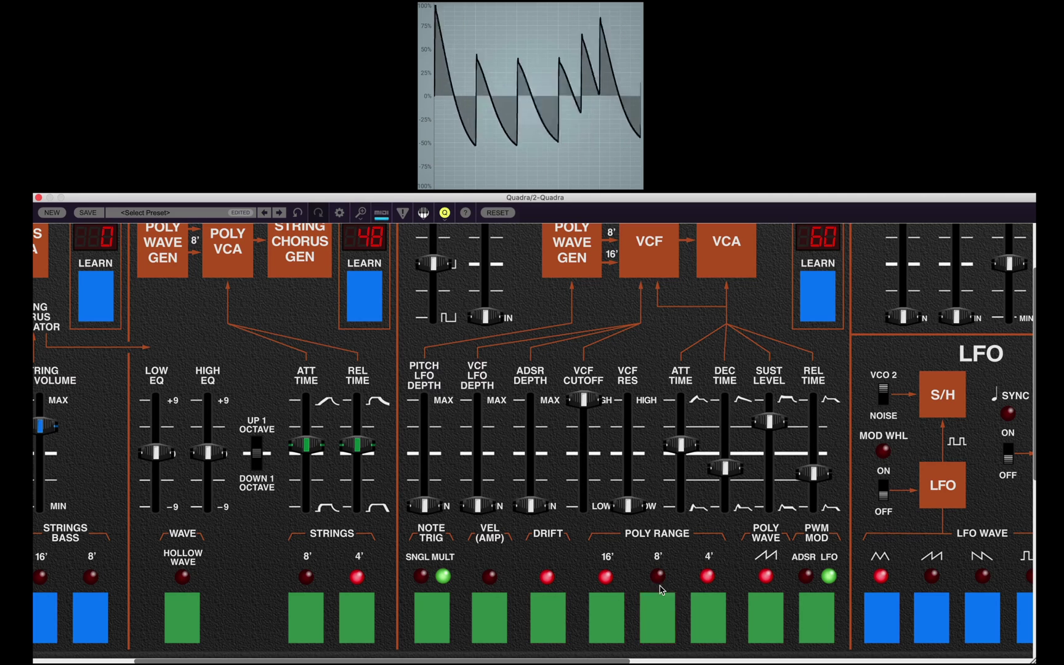
Set the poly envelope's release time to mid scale and its attack time to minimum
{"action": "left_click_drag", "start_coordinate": [815, 474], "coordinate": [817, 455]}
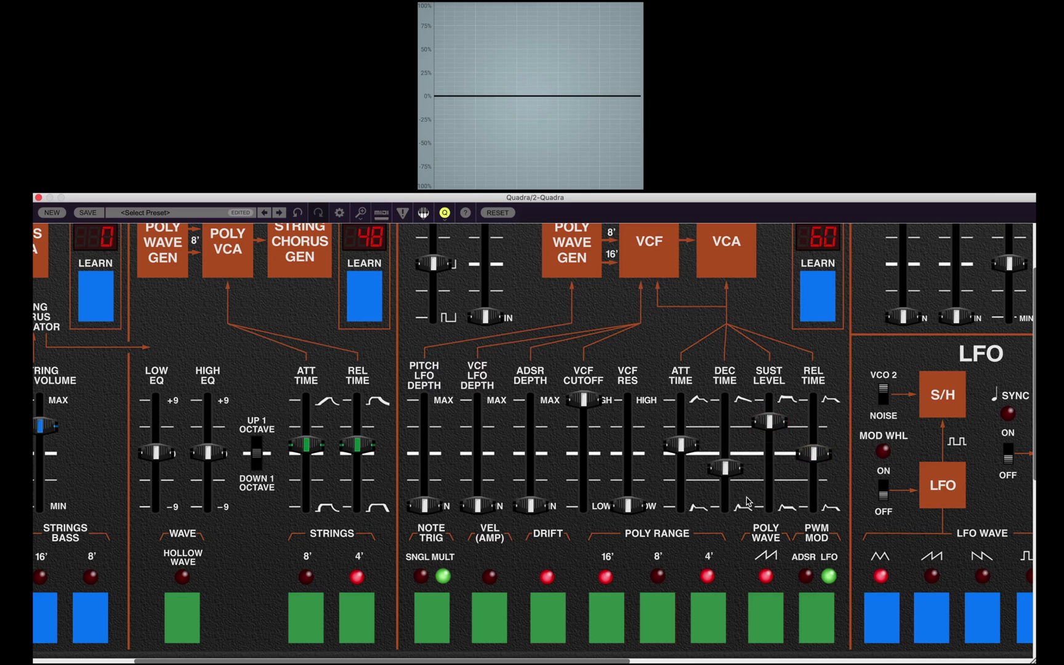
{"action": "left_click_drag", "start_coordinate": [685, 446], "coordinate": [682, 513]}
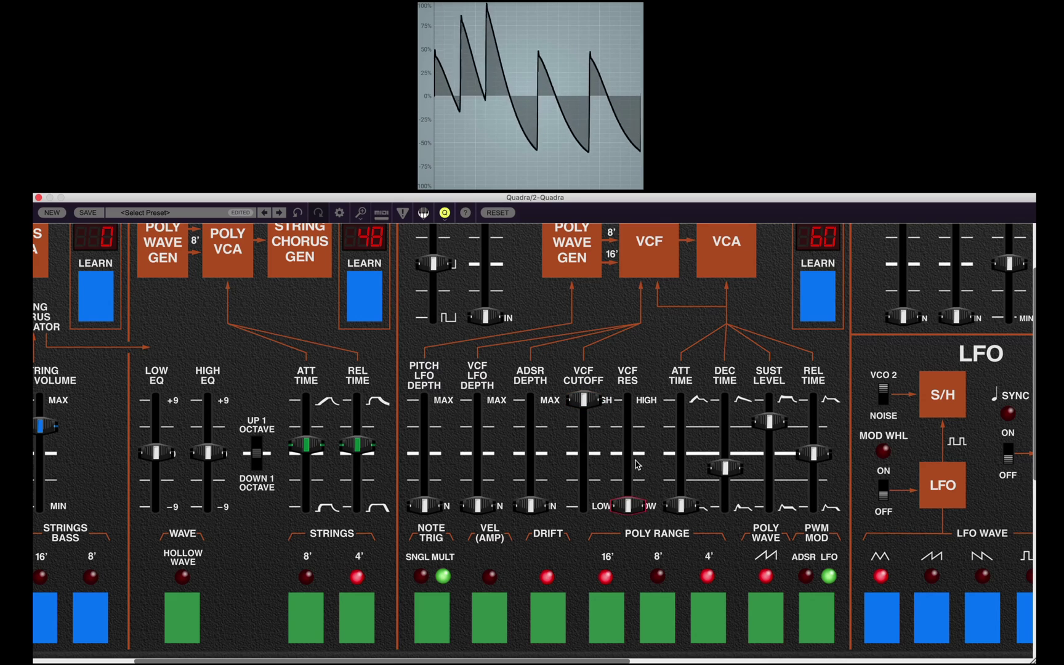
Raise the poly VCF resonance to about four fifths and lower the VCF cutoff close to its low end
{"action": "left_click_drag", "start_coordinate": [629, 506], "coordinate": [628, 452]}
{"action": "left_click_drag", "start_coordinate": [584, 400], "coordinate": [590, 490]}
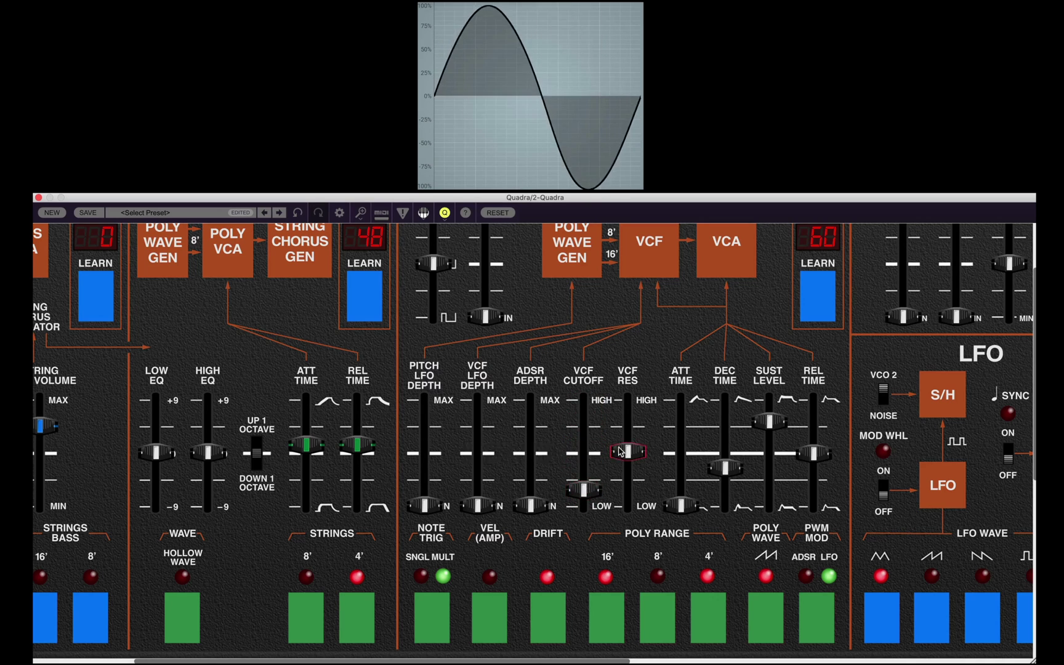
{"action": "left_click_drag", "start_coordinate": [627, 453], "coordinate": [626, 423]}
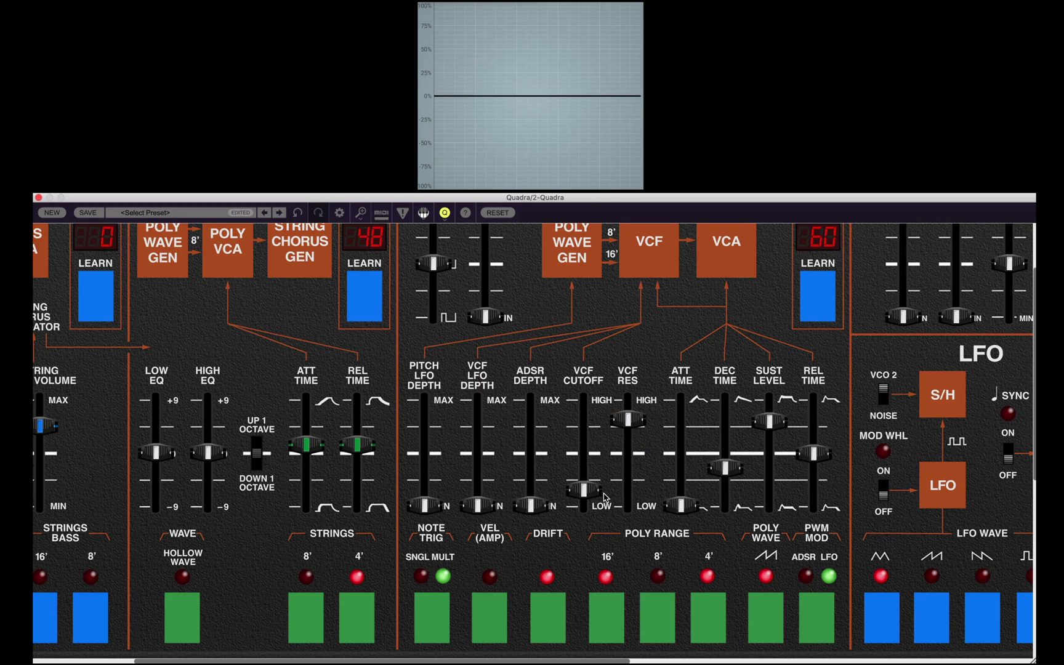
Set the Poly Range to 16' and 8', and sweep the VCF cutoff up to 328.03 Hz and back down with resonance near maximum
{"action": "left_click", "coordinate": [658, 616]}
{"action": "left_click", "coordinate": [698, 611]}
{"action": "mouse_move", "coordinate": [583, 490]}
{"action": "left_mouse_down"}
{"action": "mouse_move", "coordinate": [582, 434]}
{"action": "mouse_move", "coordinate": [585, 491]}
{"action": "mouse_move", "coordinate": [597, 420]}
{"action": "mouse_move", "coordinate": [597, 498]}
{"action": "left_mouse_up"}
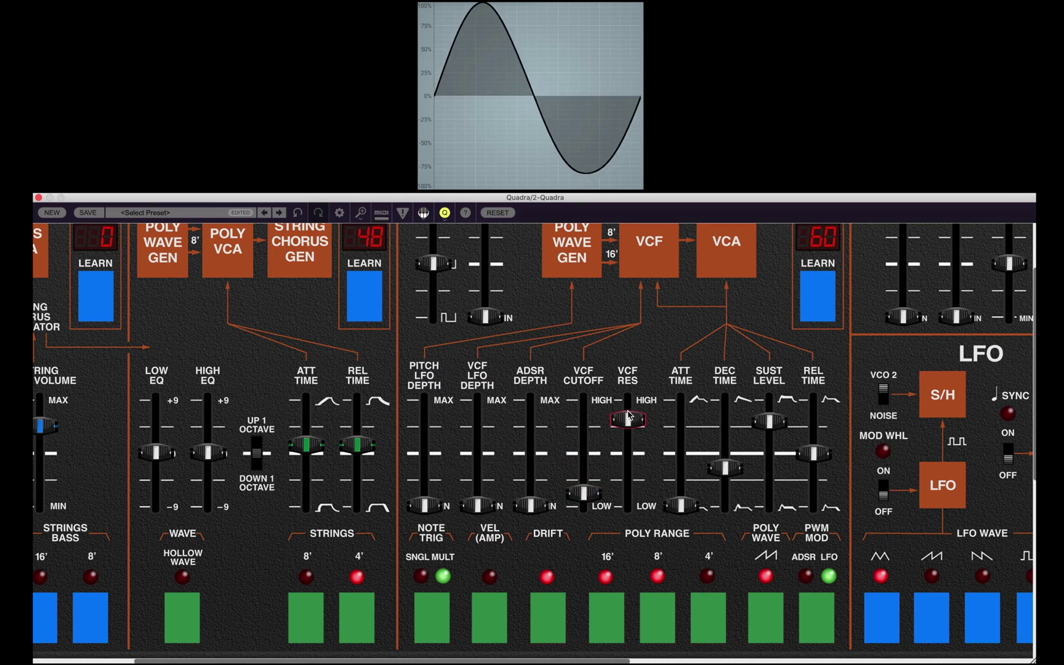
{"action": "left_click_drag", "start_coordinate": [629, 417], "coordinate": [628, 405]}
{"action": "left_click_drag", "start_coordinate": [584, 493], "coordinate": [605, 459]}
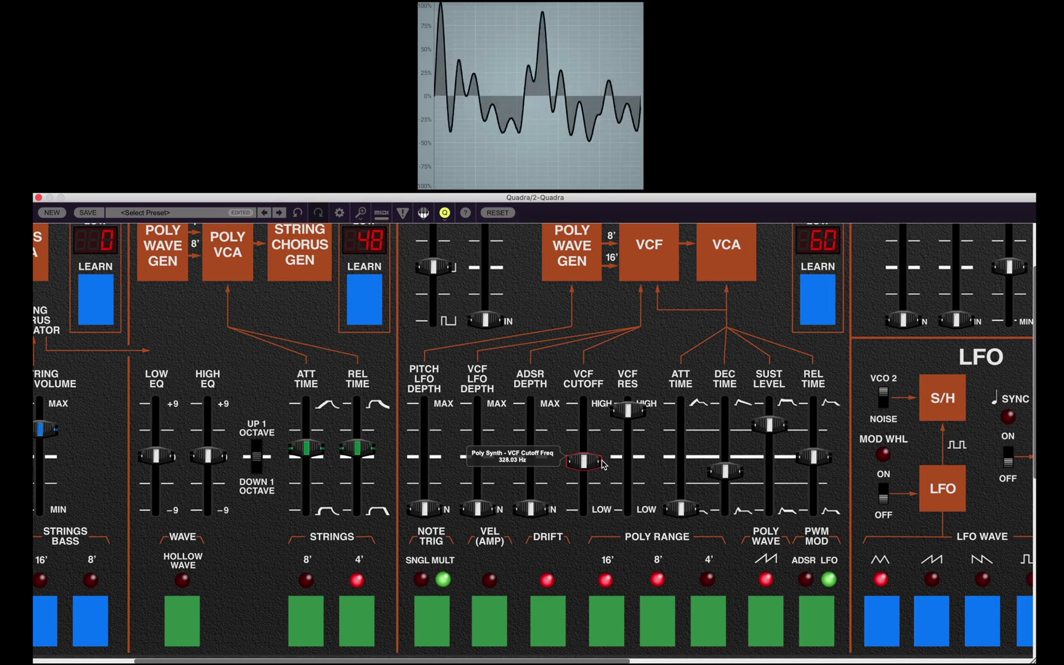
{"action": "left_click_drag", "start_coordinate": [603, 467], "coordinate": [602, 488]}
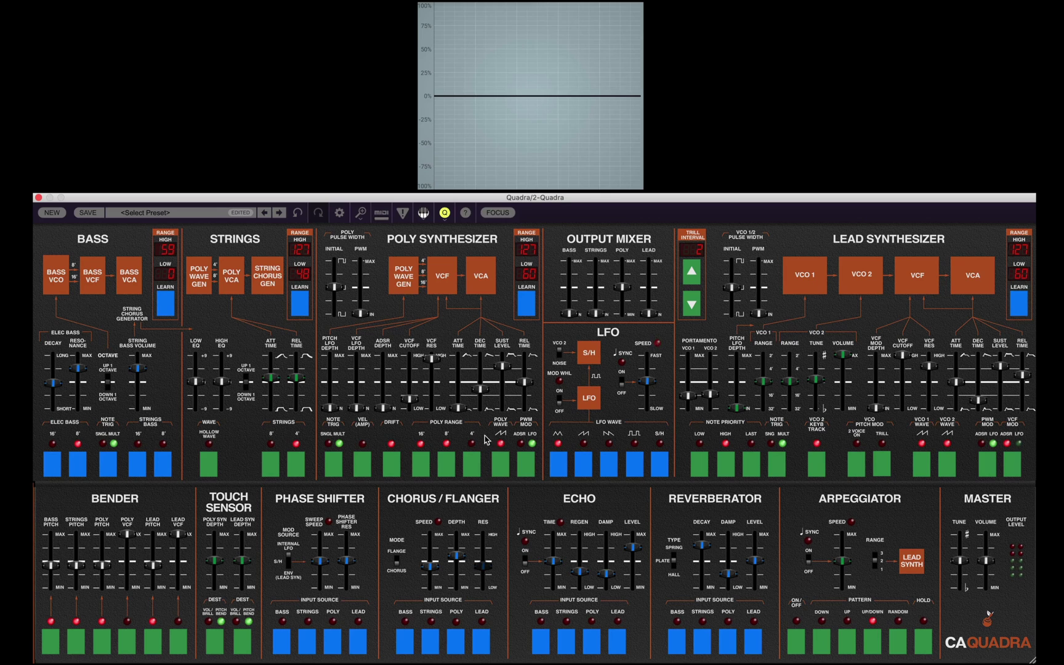
Switch the Poly Wave to pulse with Drift off, and set the VCF resonance to 10% and the cutoff just above mid scale
{"action": "left_click", "coordinate": [502, 469]}
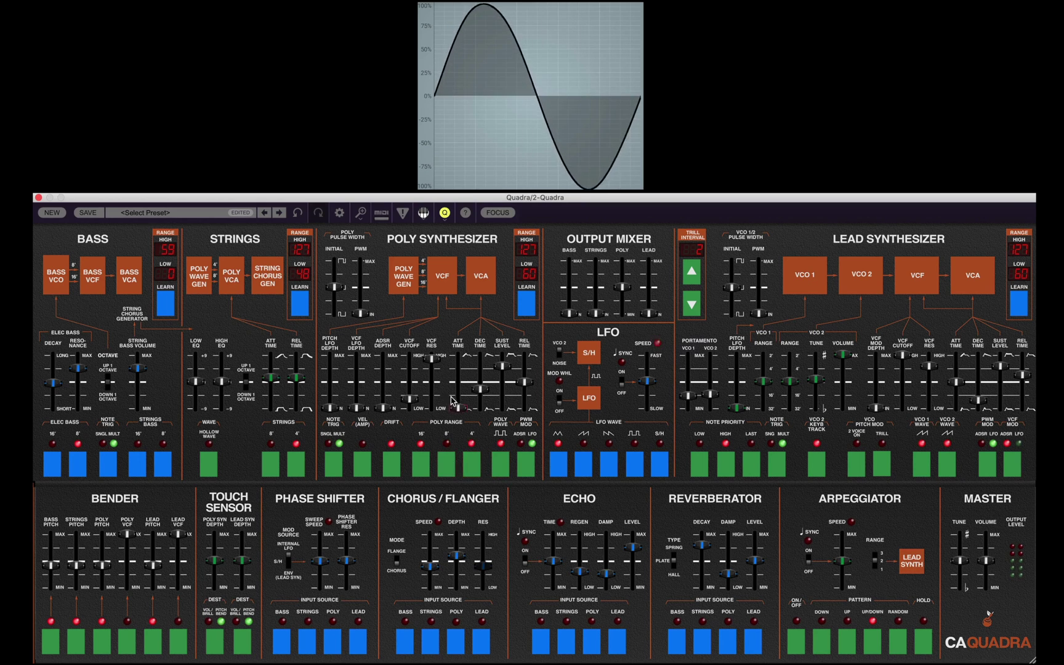
{"action": "left_click", "coordinate": [433, 407]}
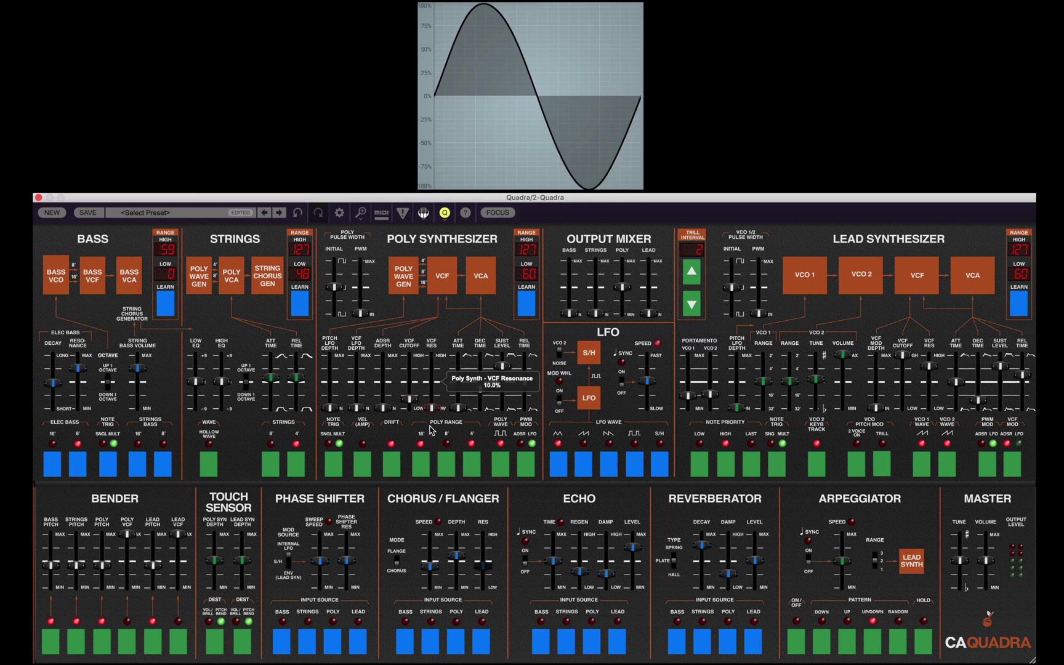
{"action": "left_click_drag", "start_coordinate": [416, 404], "coordinate": [414, 379]}
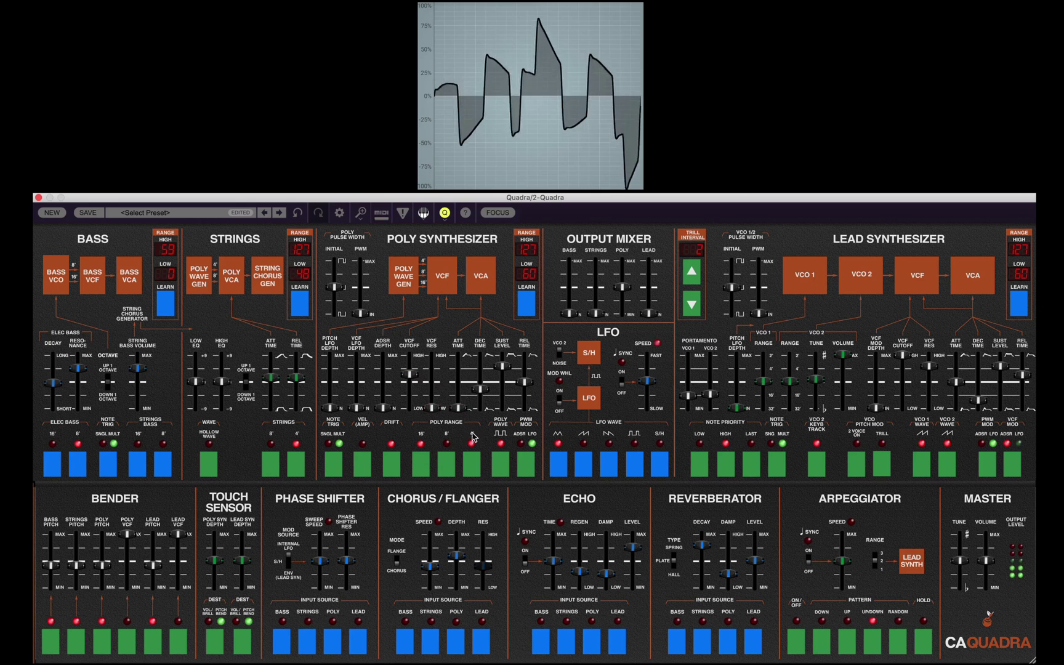
{"action": "left_click", "coordinate": [399, 464]}
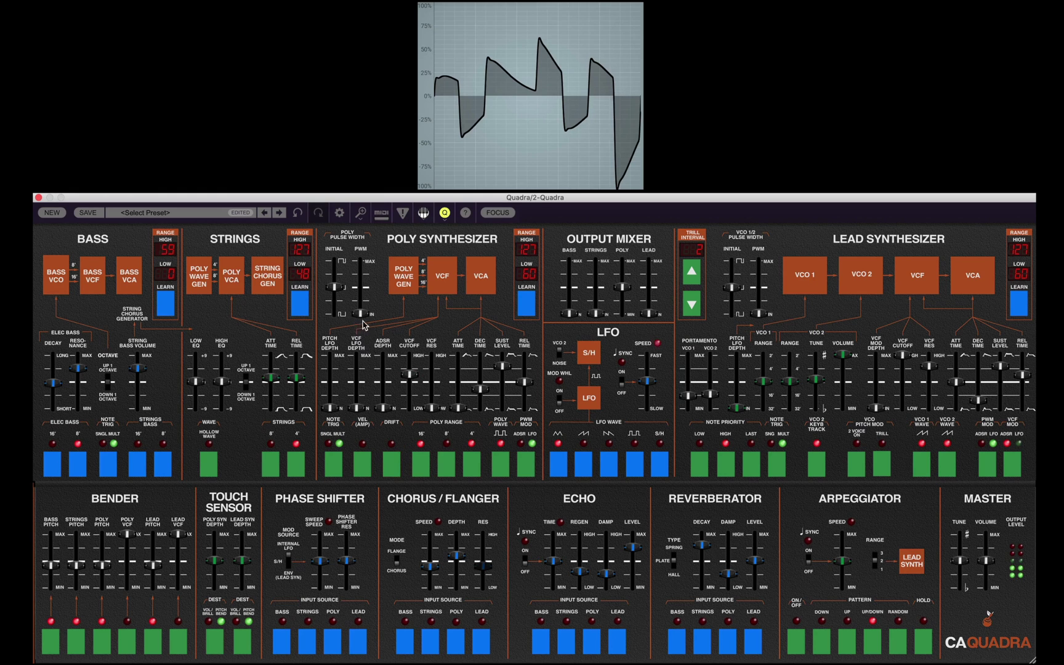
Try the poly PWM at mid depth, and sweep the Initial pulse width up to 98.9% and down to 4.1%
{"action": "left_click_drag", "start_coordinate": [361, 314], "coordinate": [359, 288]}
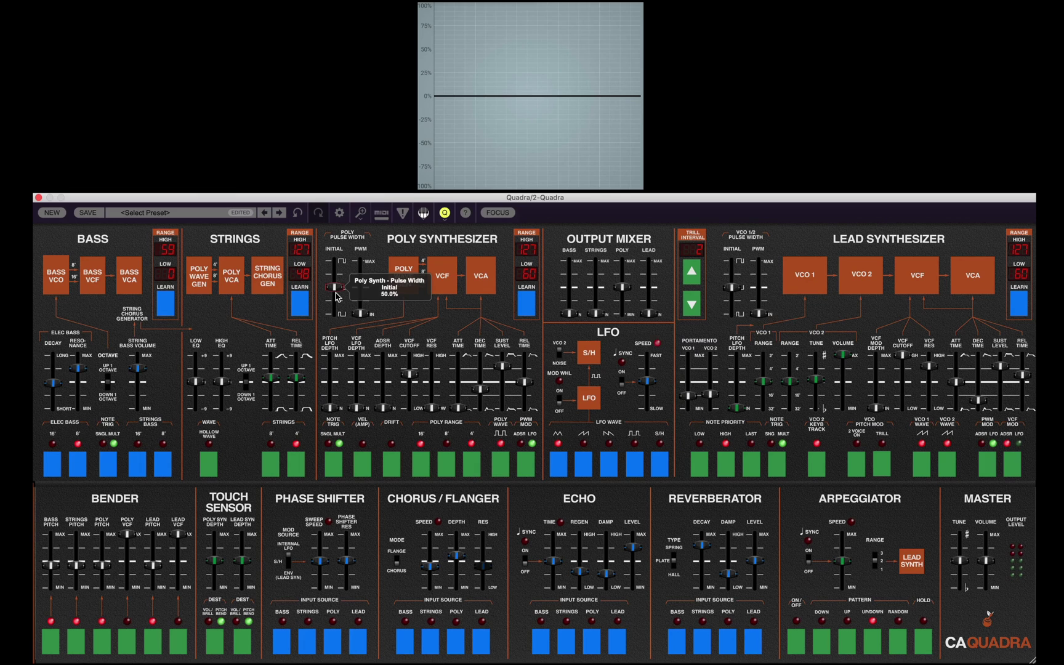
{"action": "left_click_drag", "start_coordinate": [336, 297], "coordinate": [338, 266]}
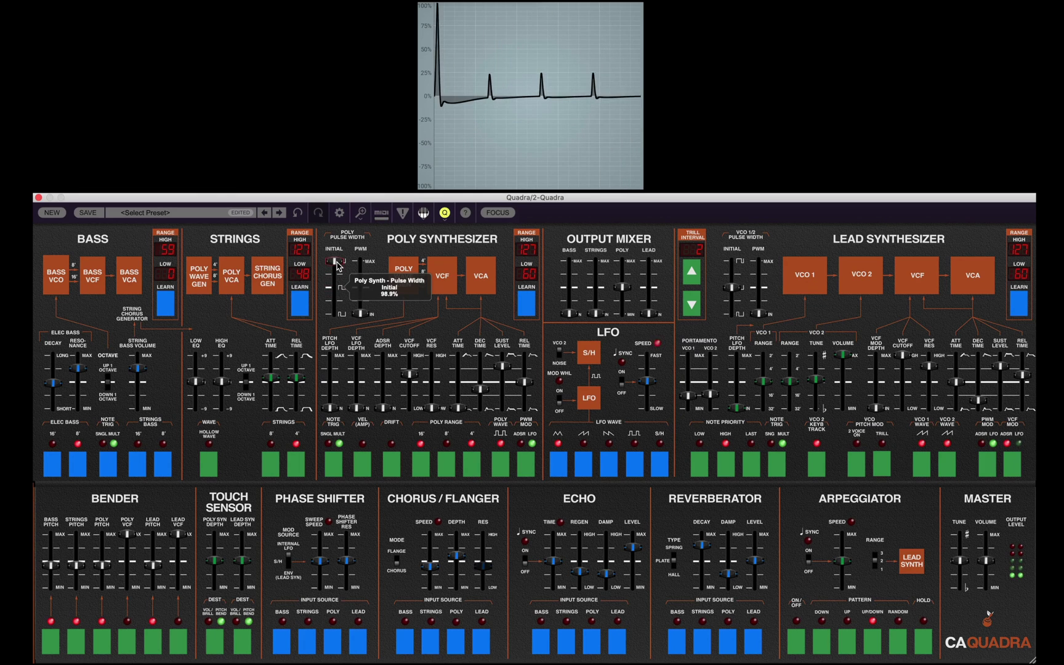
{"action": "left_click_drag", "start_coordinate": [337, 266], "coordinate": [332, 312]}
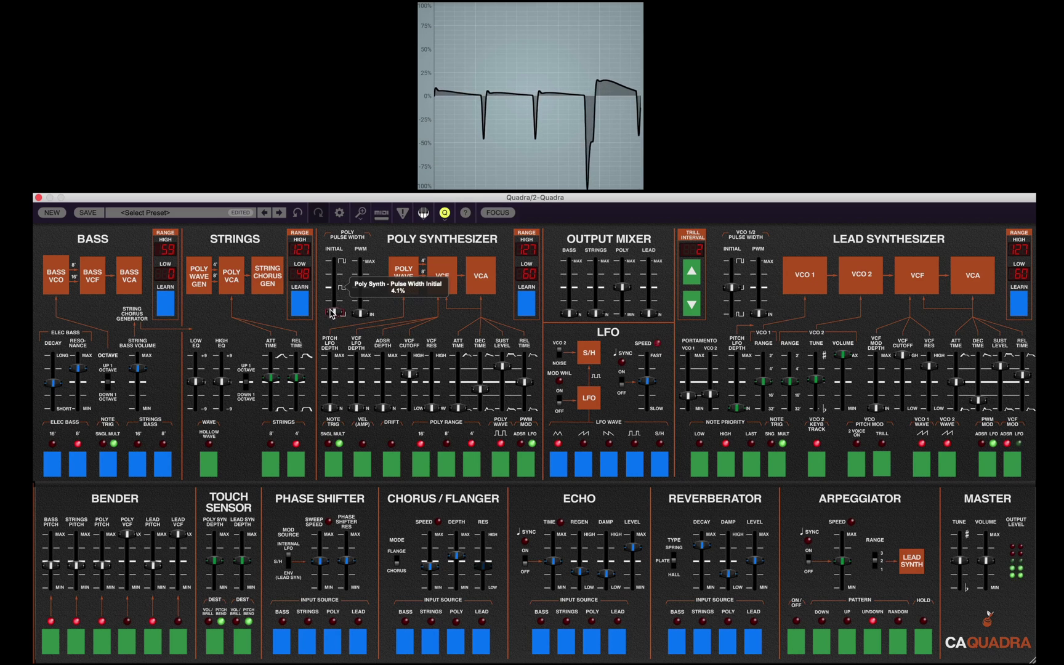
Raise the poly VCF resonance to a high level, lower the cutoff to 129.94 Hz, and set the Initial pulse width to 23.0%
{"action": "left_click_drag", "start_coordinate": [432, 408], "coordinate": [410, 388]}
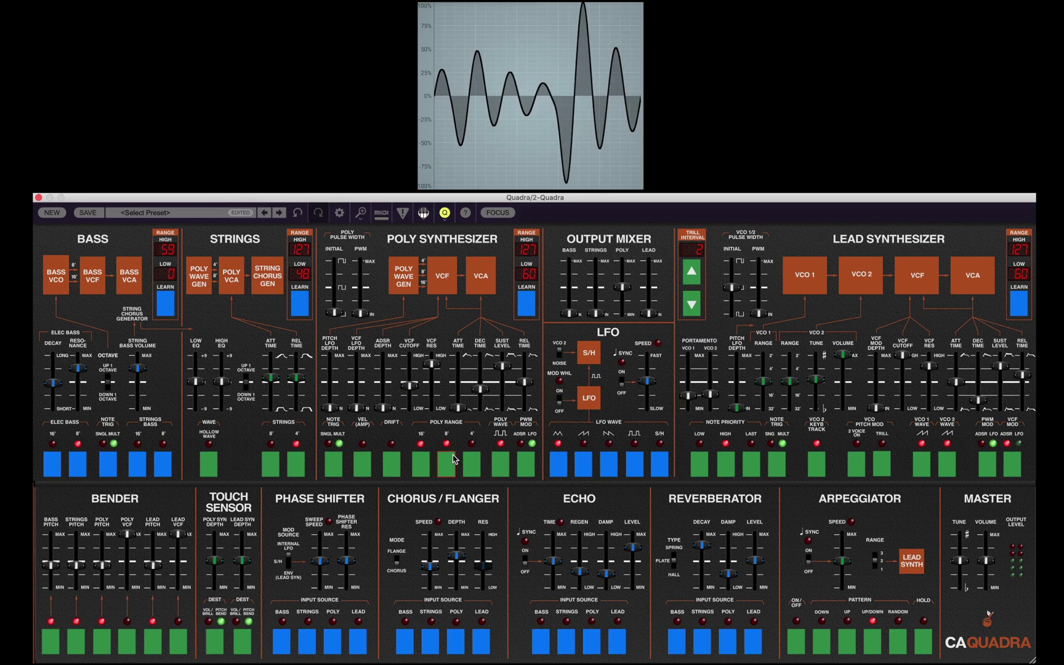
{"action": "mouse_move", "coordinate": [411, 388]}
{"action": "left_mouse_down"}
{"action": "mouse_move", "coordinate": [417, 380]}
{"action": "mouse_move", "coordinate": [414, 390]}
{"action": "left_mouse_up"}
{"action": "left_click_drag", "start_coordinate": [339, 310], "coordinate": [338, 303]}
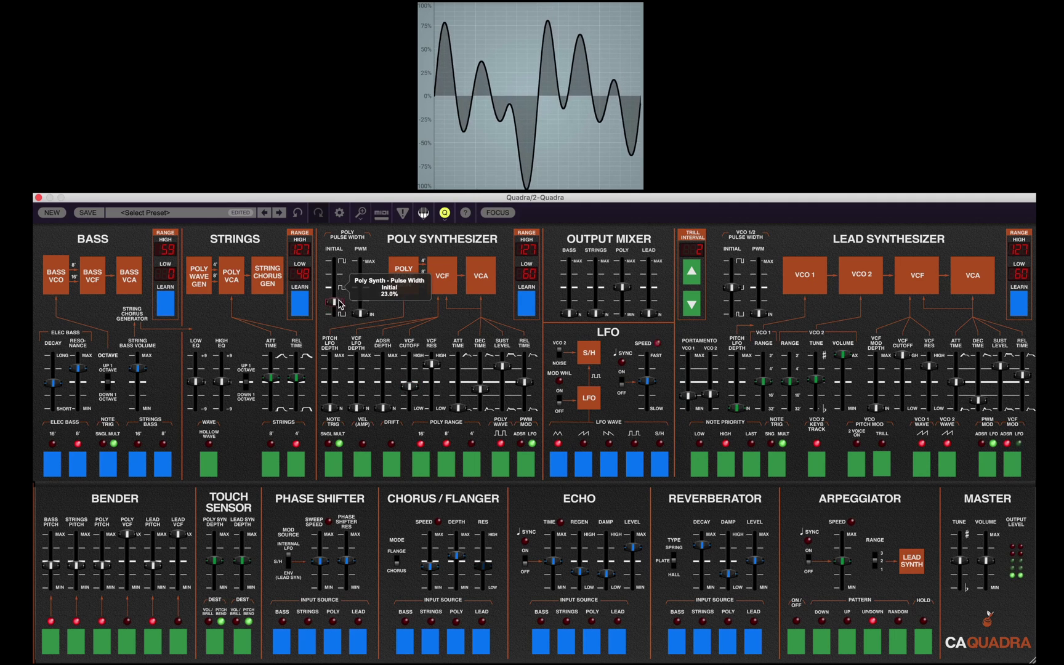
{"action": "left_click_drag", "start_coordinate": [411, 388], "coordinate": [413, 387]}
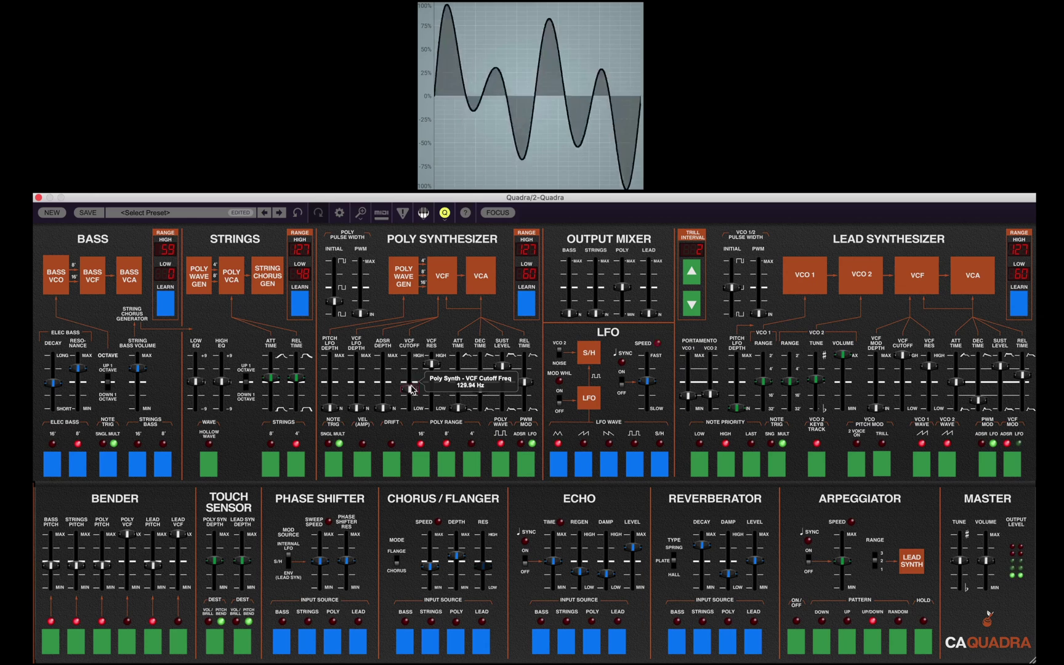
Return the poly Initial pulse width to about mid scale and raise the VCF cutoff slightly above mid scale
{"action": "left_click_drag", "start_coordinate": [338, 302], "coordinate": [336, 285]}
{"action": "mouse_move", "coordinate": [410, 383]}
{"action": "left_mouse_down"}
{"action": "mouse_move", "coordinate": [406, 403]}
{"action": "mouse_move", "coordinate": [409, 376]}
{"action": "left_mouse_up"}
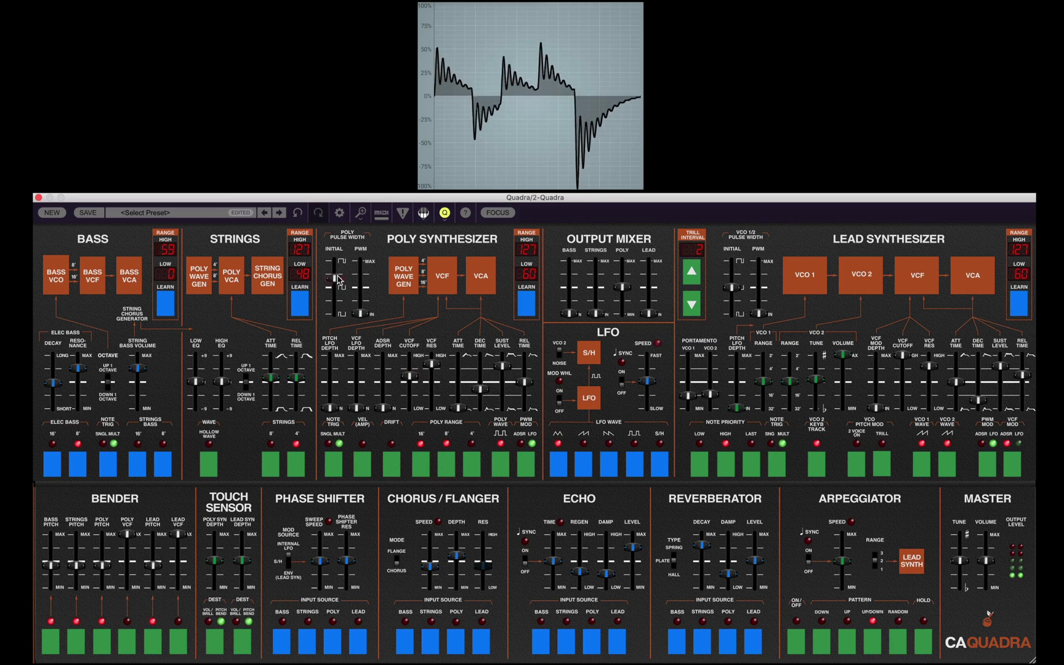
{"action": "mouse_move", "coordinate": [336, 283]}
{"action": "left_mouse_down"}
{"action": "mouse_move", "coordinate": [337, 268]}
{"action": "mouse_move", "coordinate": [333, 298]}
{"action": "mouse_move", "coordinate": [336, 290]}
{"action": "left_mouse_up"}
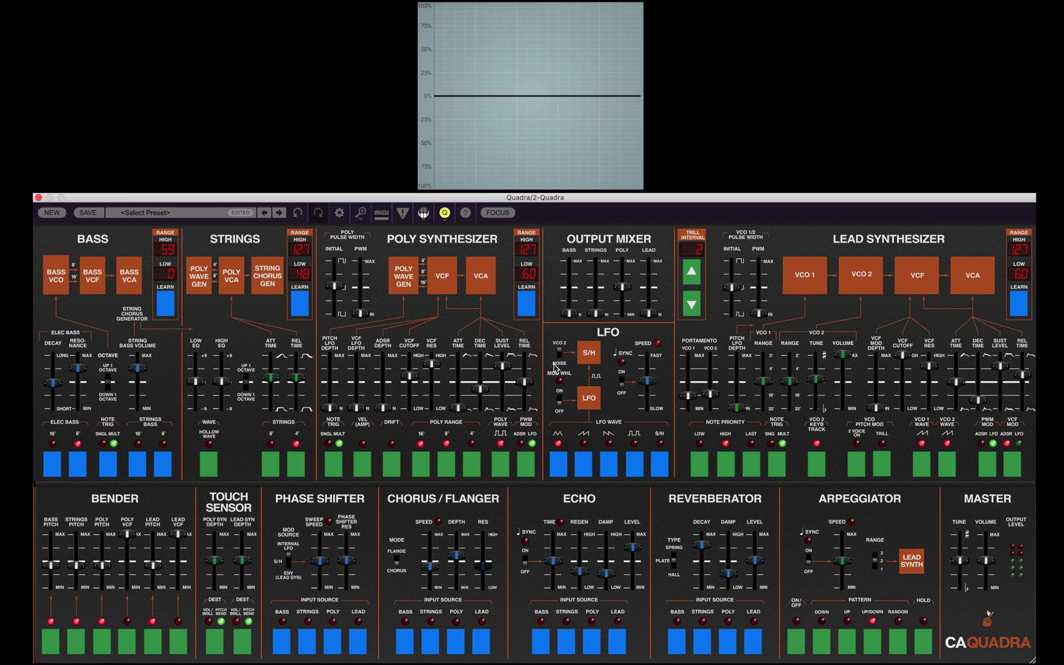
Raise the poly PWM to about mid depth and, with LFO Sync on, lower the LFO speed close to its slowest setting
{"action": "left_click_drag", "start_coordinate": [360, 314], "coordinate": [360, 288]}
{"action": "mouse_move", "coordinate": [362, 286]}
{"action": "left_mouse_down"}
{"action": "mouse_move", "coordinate": [359, 315]}
{"action": "mouse_move", "coordinate": [361, 292]}
{"action": "left_mouse_up"}
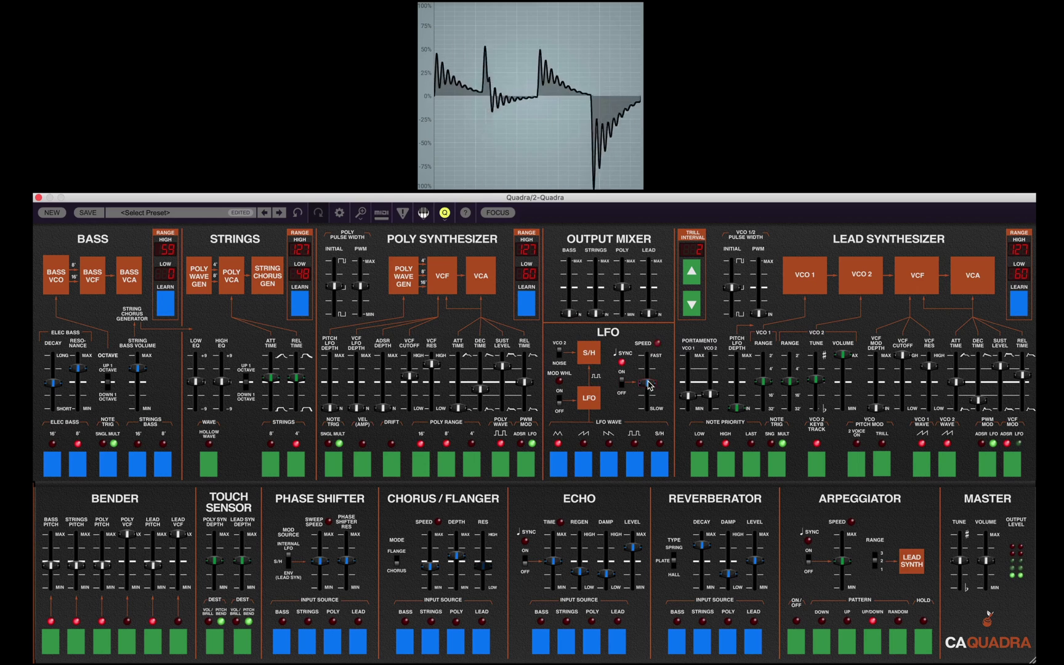
{"action": "left_click_drag", "start_coordinate": [647, 383], "coordinate": [646, 406]}
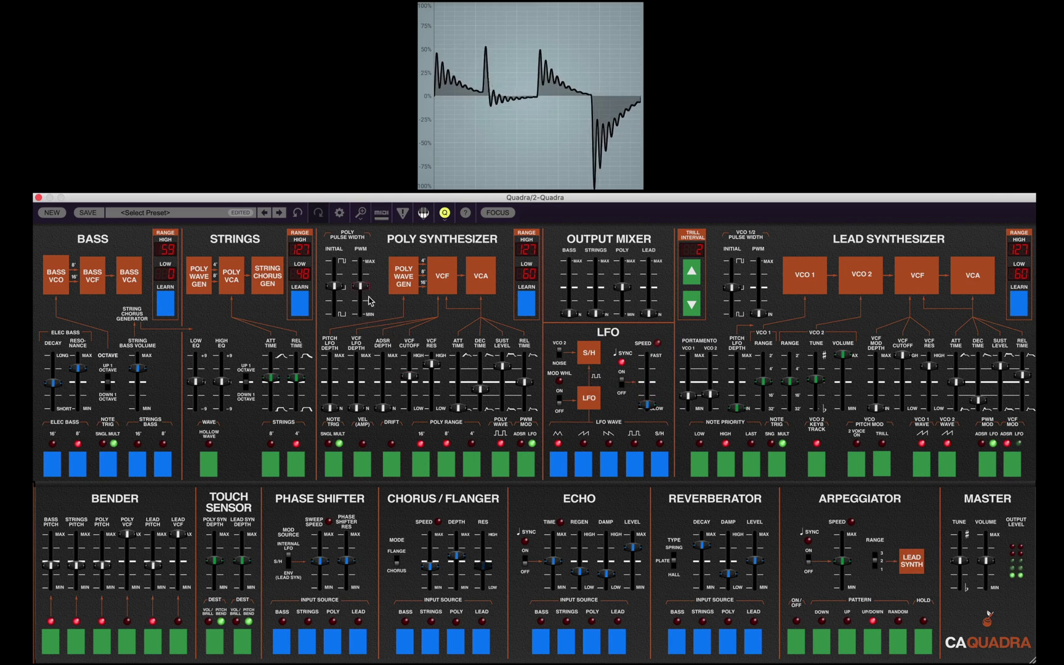
Raise the poly PWM to maximum and move the Initial pulse width to 32.6% and back to about mid scale
{"action": "left_click_drag", "start_coordinate": [365, 274], "coordinate": [365, 262]}
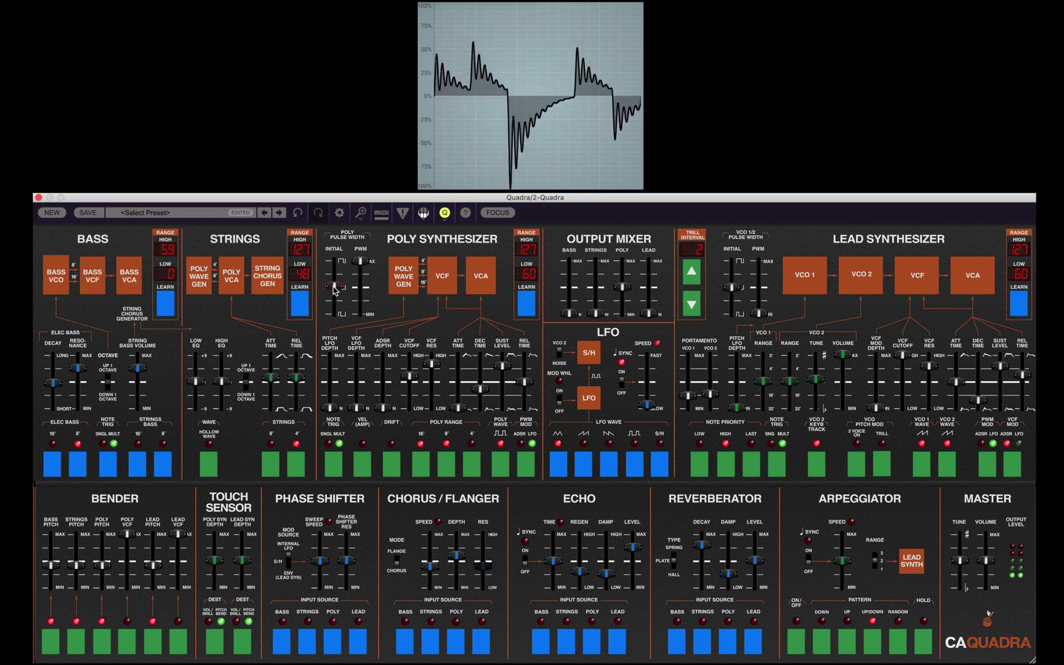
{"action": "left_click_drag", "start_coordinate": [332, 295], "coordinate": [333, 299]}
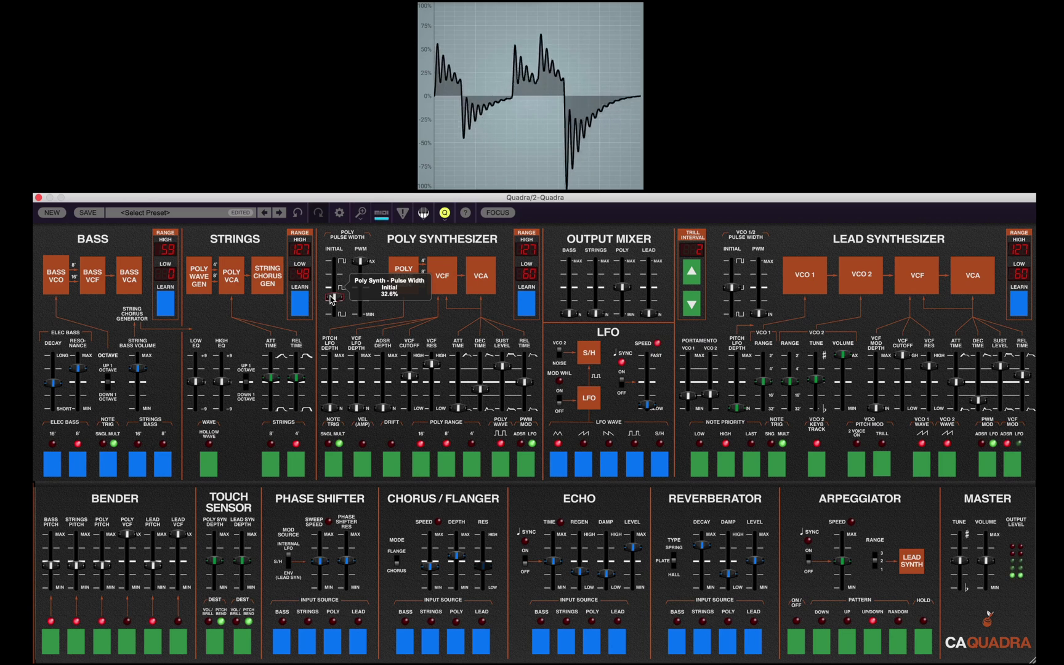
{"action": "mouse_move", "coordinate": [332, 299]}
{"action": "left_mouse_down"}
{"action": "mouse_move", "coordinate": [340, 265]}
{"action": "mouse_move", "coordinate": [333, 292]}
{"action": "left_mouse_up"}
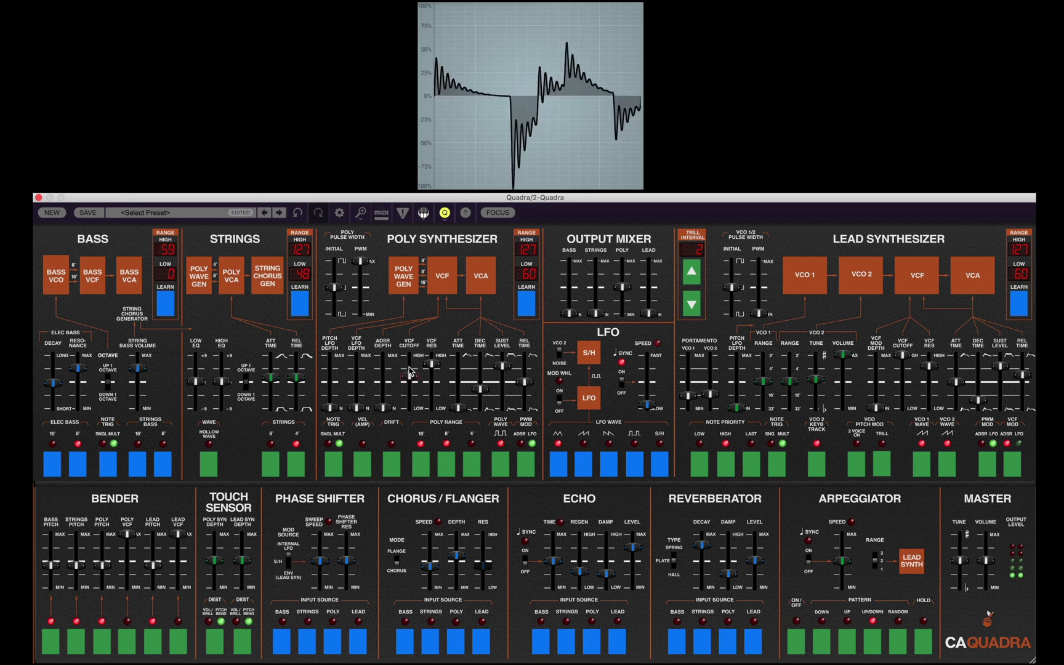
Lower the poly VCF cutoff to 117.41 Hz and further down toward its minimum
{"action": "left_click_drag", "start_coordinate": [409, 373], "coordinate": [404, 393]}
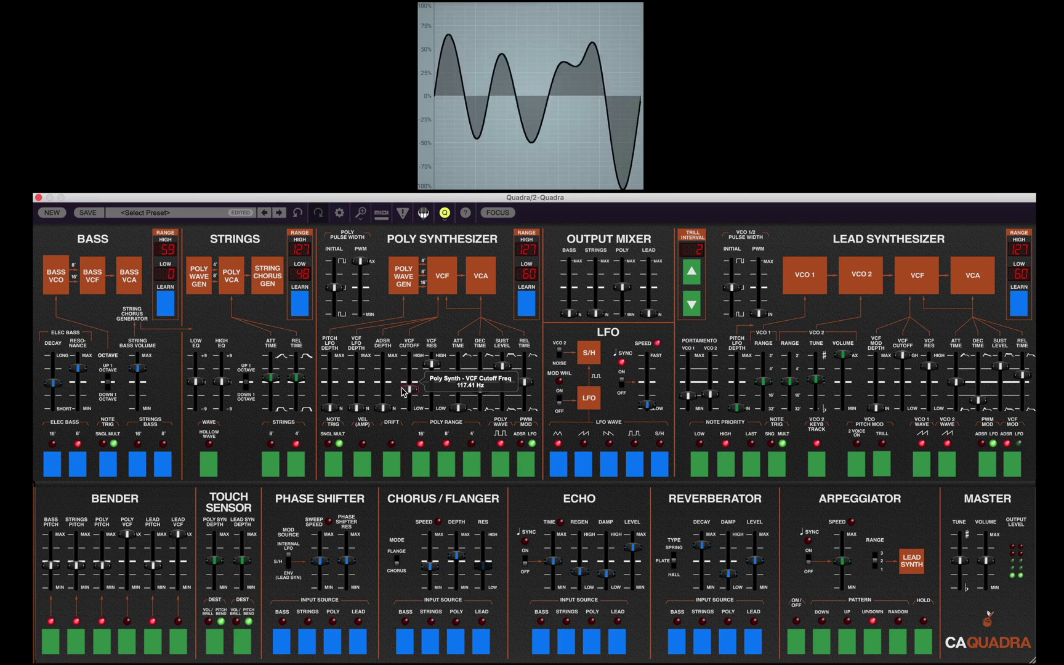
{"action": "left_click_drag", "start_coordinate": [403, 393], "coordinate": [409, 413]}
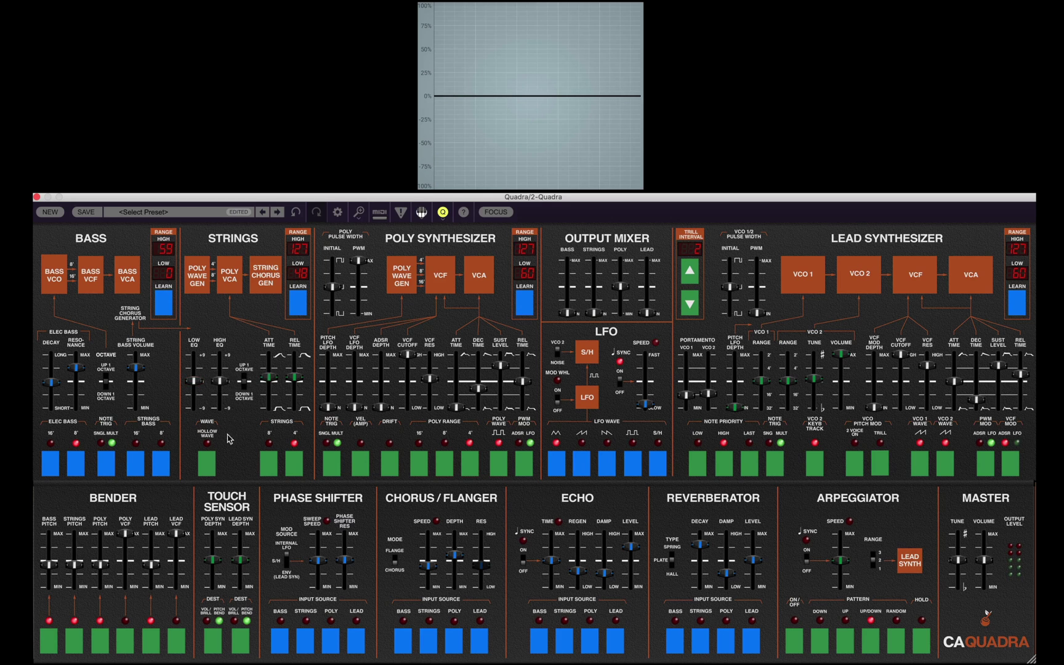
Switch off the Strings 4' voice, and in the Bass section set the String Bass Volume to minimum and Note Trig to SNGL
{"action": "left_click", "coordinate": [293, 472]}
{"action": "left_click_drag", "start_coordinate": [135, 368], "coordinate": [131, 416]}
{"action": "left_click", "coordinate": [106, 460]}
{"action": "left_click", "coordinate": [106, 471]}
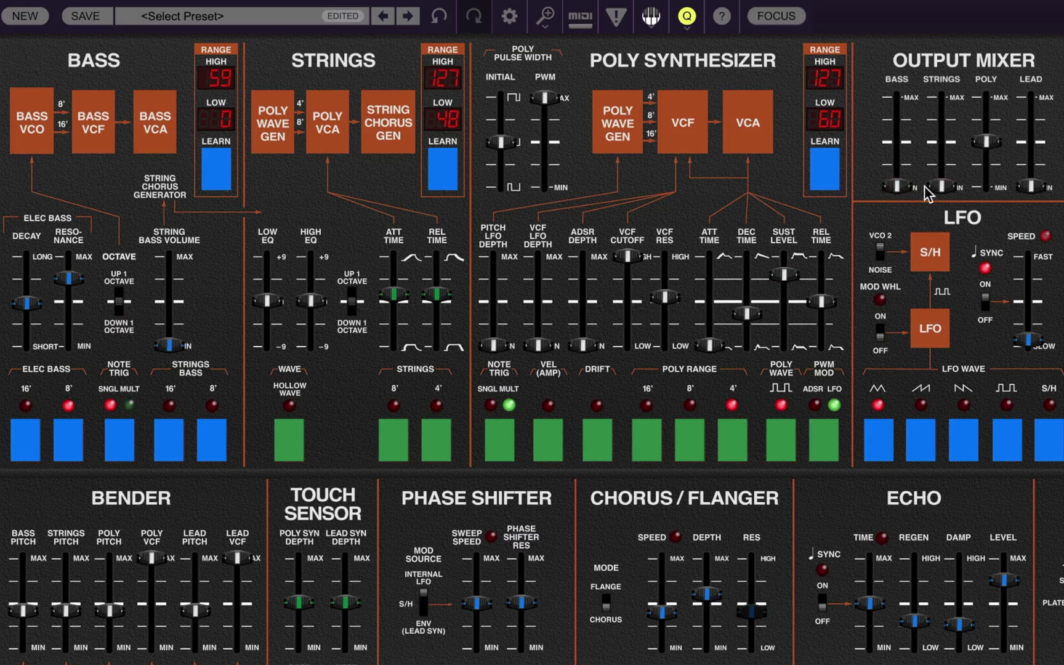
Bring Strings up to about a quarter in the Output Mixer with only 4' on, and boost their Low EQ about halfway toward +9
{"action": "left_click_drag", "start_coordinate": [940, 183], "coordinate": [939, 137]}
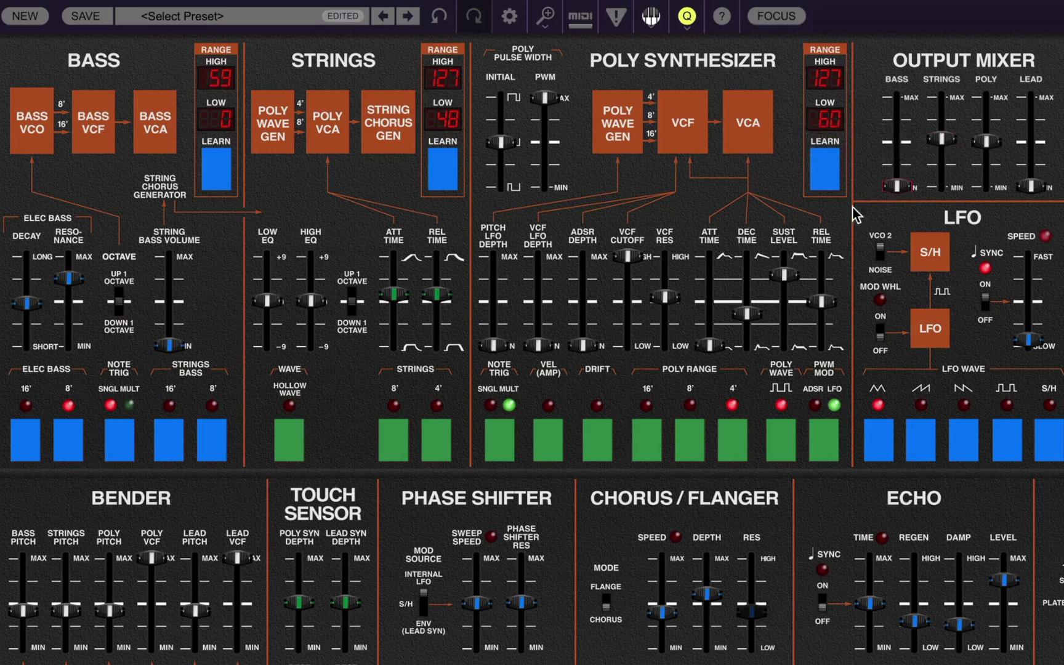
{"action": "left_click", "coordinate": [399, 445]}
{"action": "left_click", "coordinate": [399, 440]}
{"action": "left_click_drag", "start_coordinate": [931, 163], "coordinate": [932, 164]}
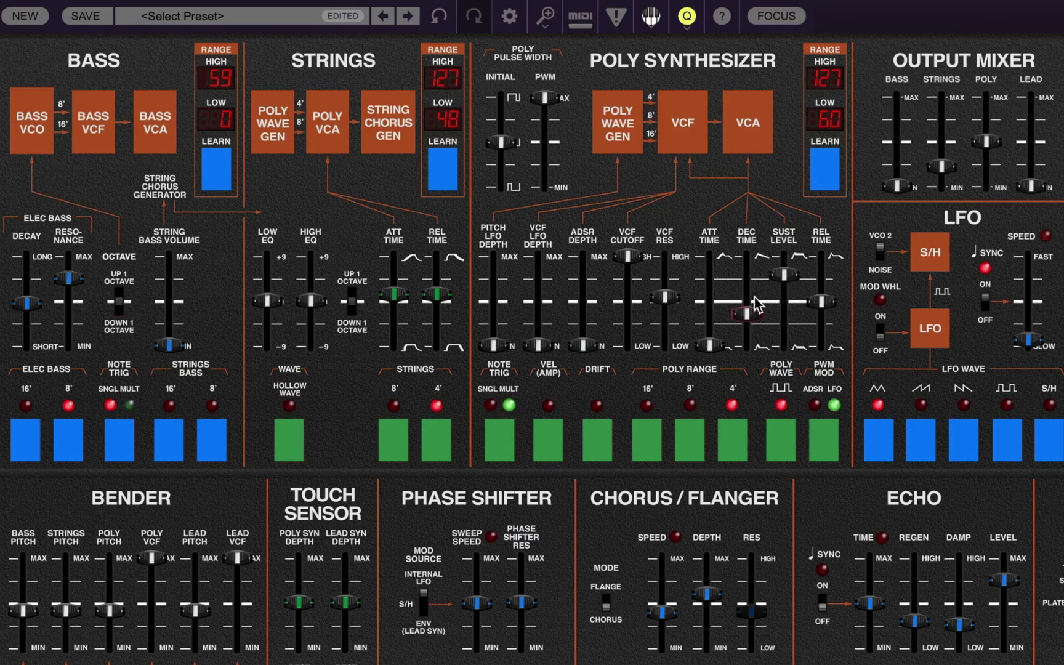
{"action": "left_click_drag", "start_coordinate": [277, 301], "coordinate": [265, 277]}
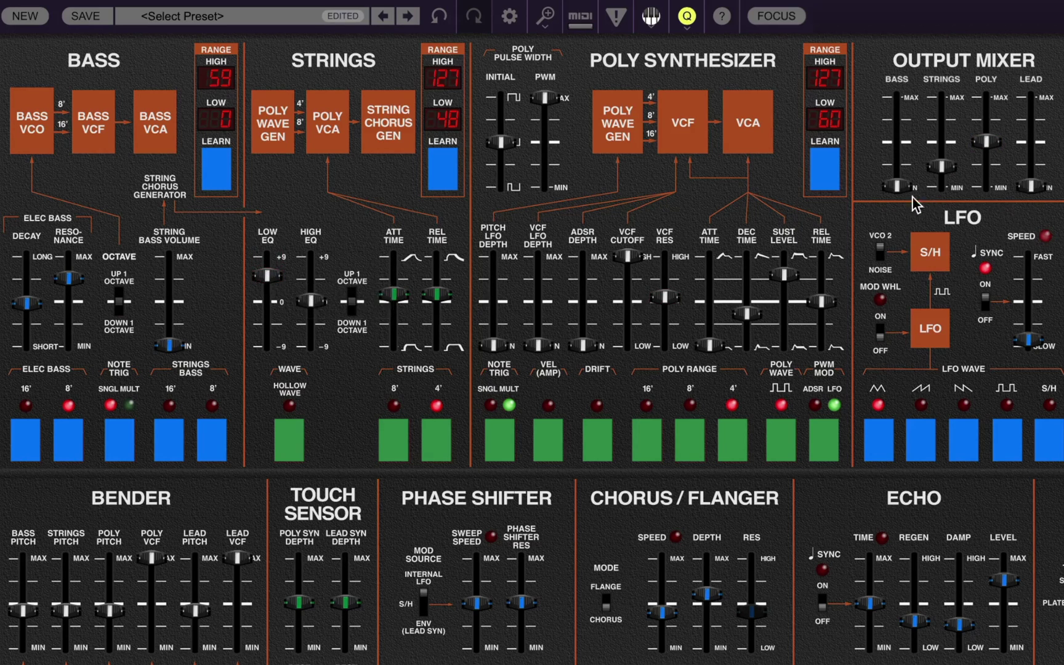
Balance the Output Mixer with Bass at about half and Poly at 39.3%, and set Elec Bass Resonance to minimum with Decay at about half
{"action": "left_click_drag", "start_coordinate": [897, 185], "coordinate": [895, 143]}
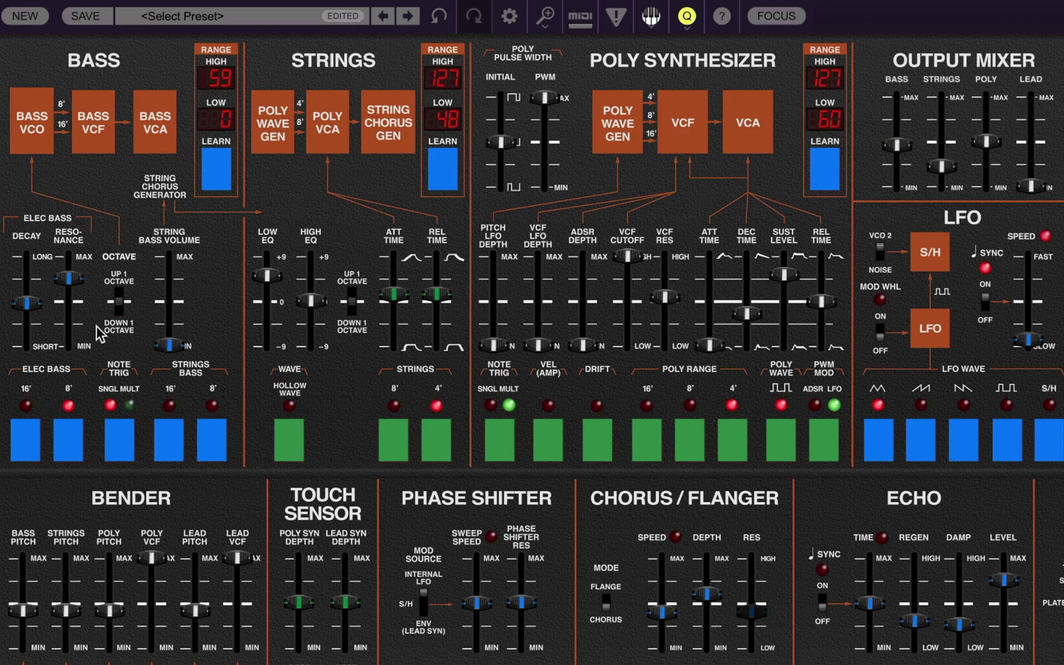
{"action": "left_click_drag", "start_coordinate": [67, 278], "coordinate": [56, 352]}
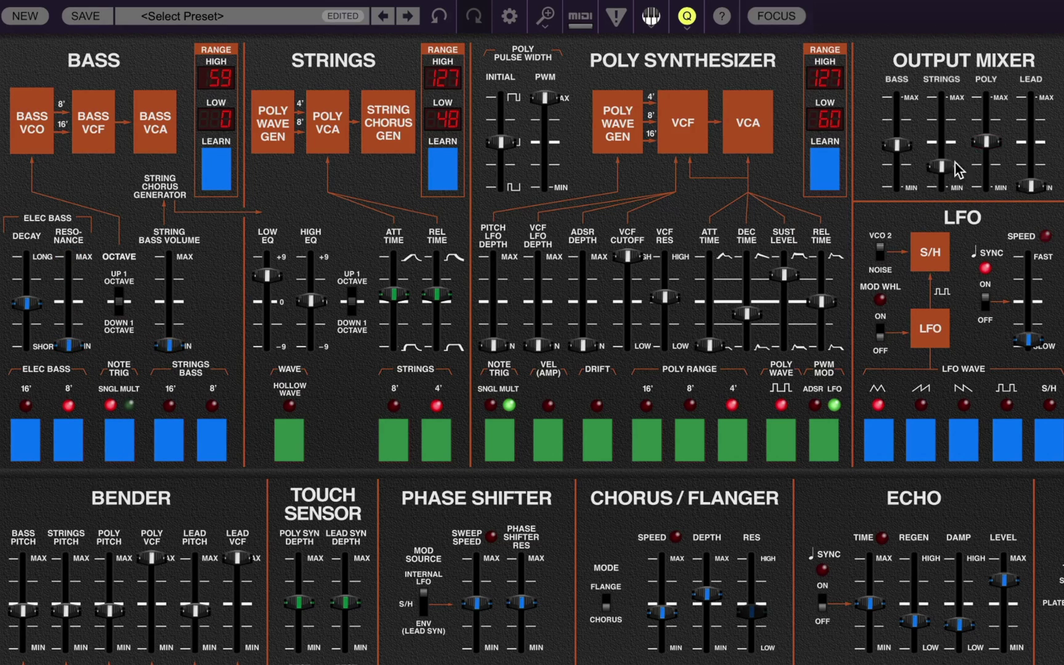
{"action": "left_click_drag", "start_coordinate": [981, 144], "coordinate": [981, 154]}
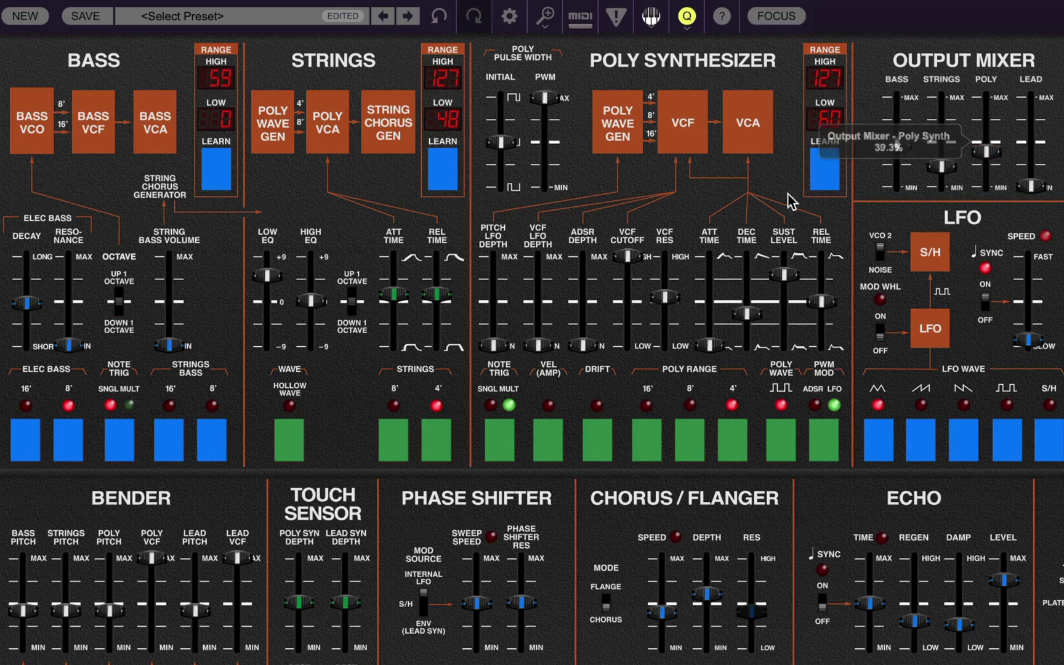
{"action": "left_click_drag", "start_coordinate": [22, 312], "coordinate": [24, 301]}
Lower the poly VCF Cutoff to about half and VCF Resonance to its 10.0% minimum, and set the LFO Speed to its slowest
{"action": "left_click_drag", "start_coordinate": [616, 258], "coordinate": [606, 304]}
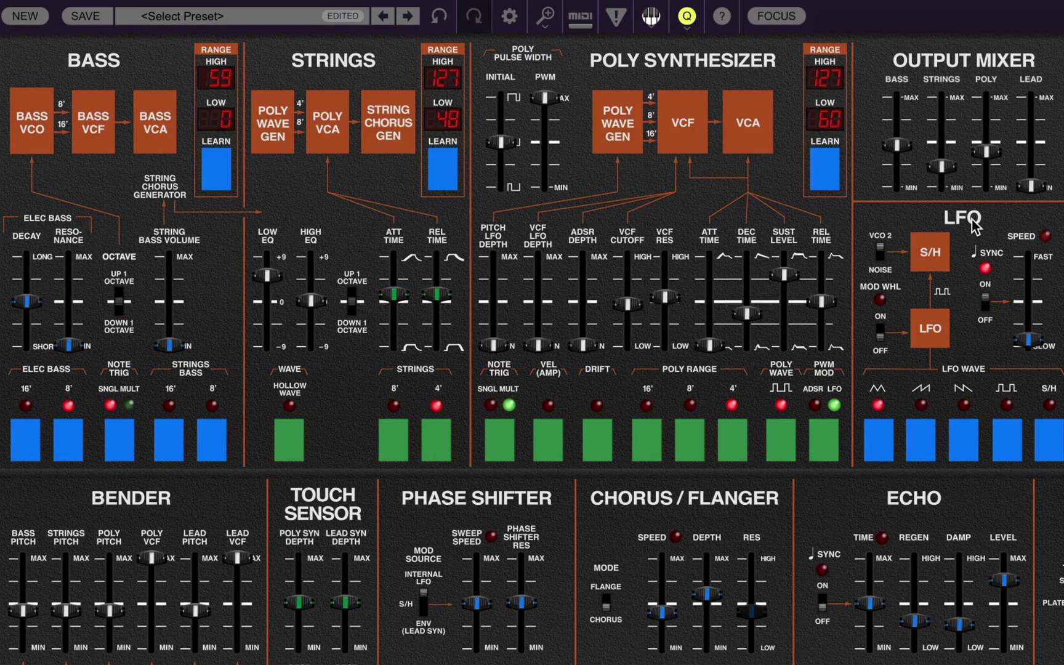
{"action": "left_click_drag", "start_coordinate": [666, 319], "coordinate": [637, 298]}
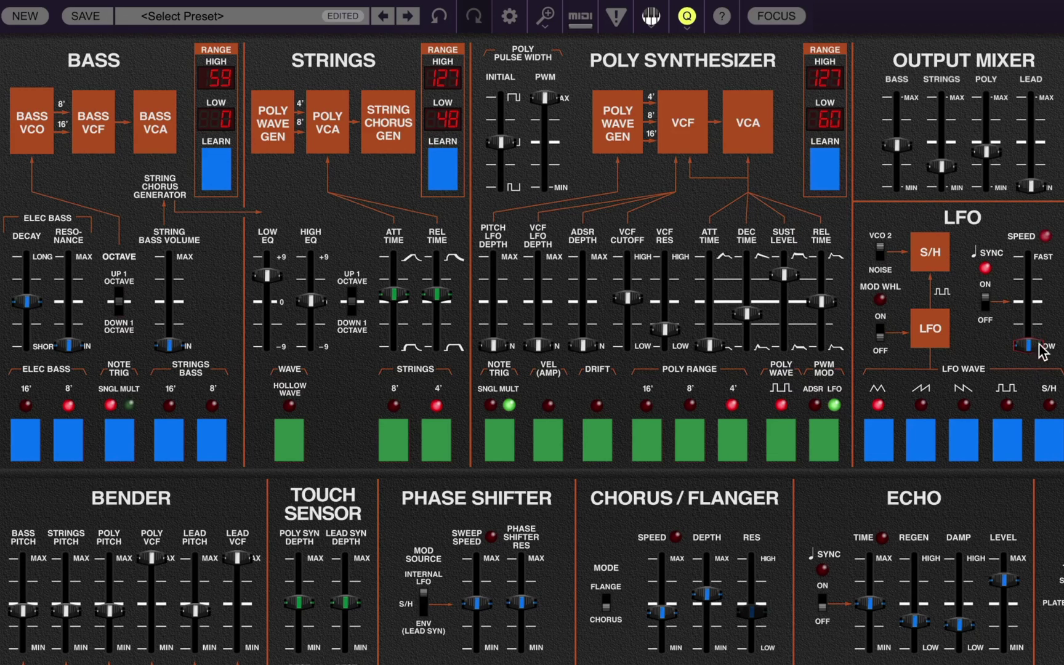
{"action": "left_click_drag", "start_coordinate": [1038, 351], "coordinate": [1002, 354]}
{"action": "left_click_drag", "start_coordinate": [666, 348], "coordinate": [669, 349]}
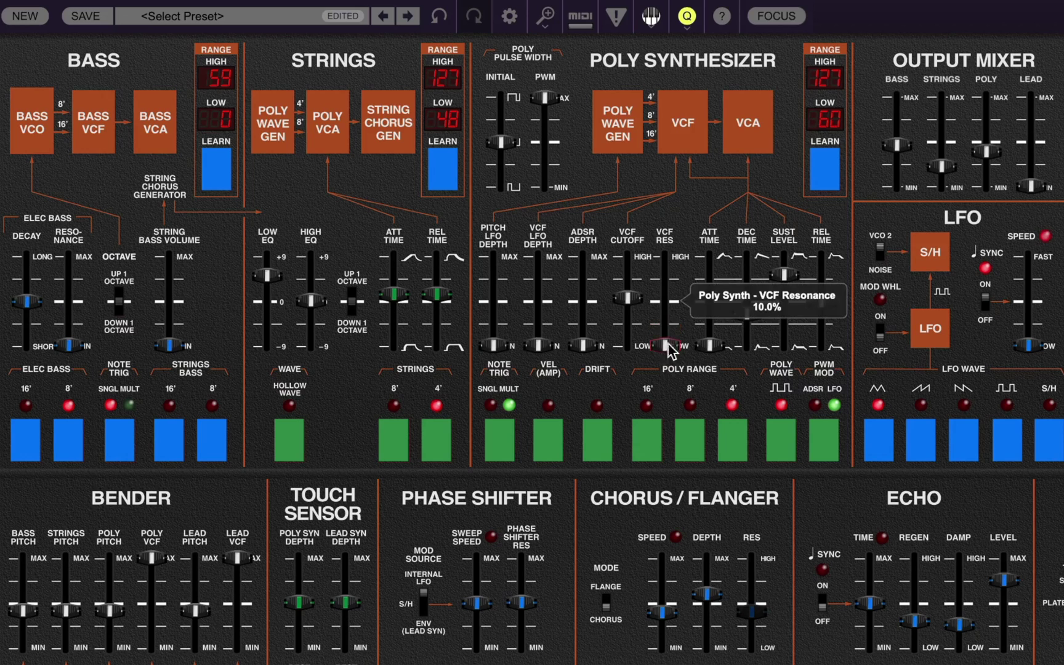